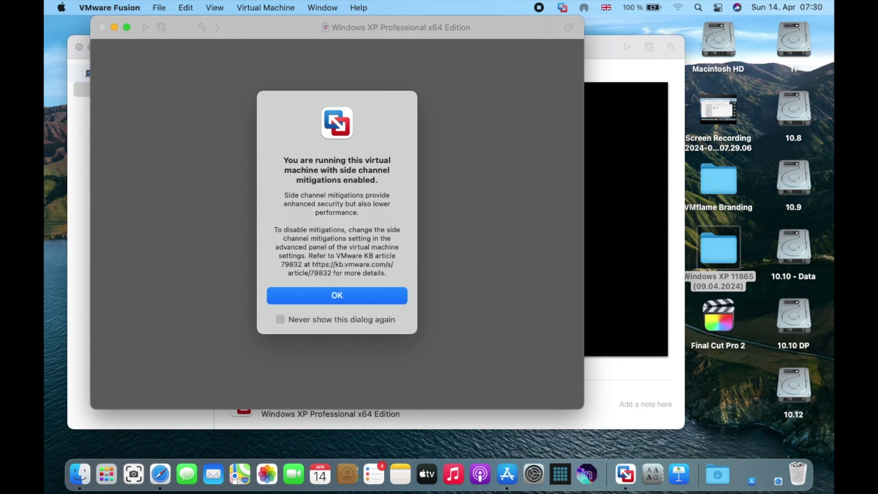
# Step: Start the Windows XP Professional x64 Edition virtual machine in full screen and choose to set up Windows
pyautogui.press('Return')
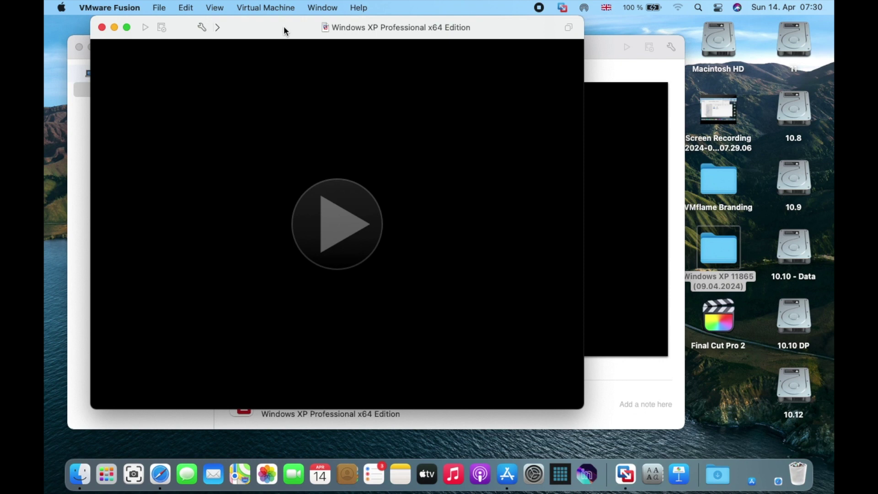
pyautogui.press('super+e')
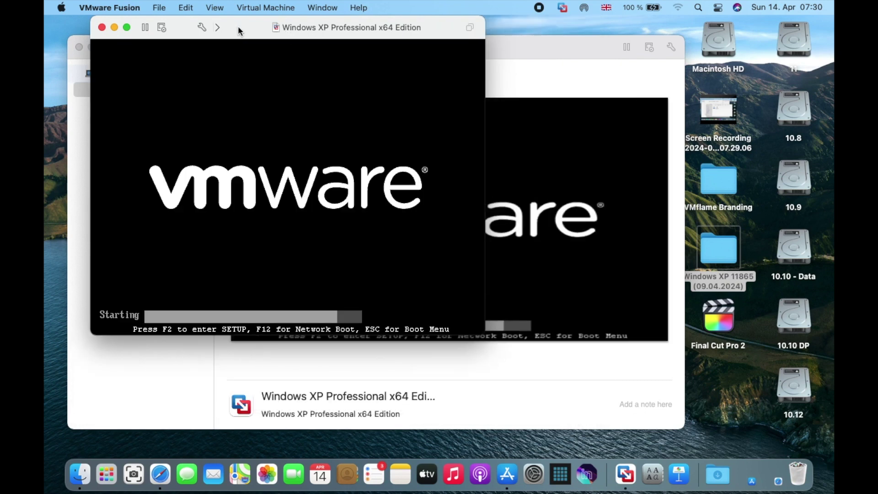
pyautogui.click(127, 26)
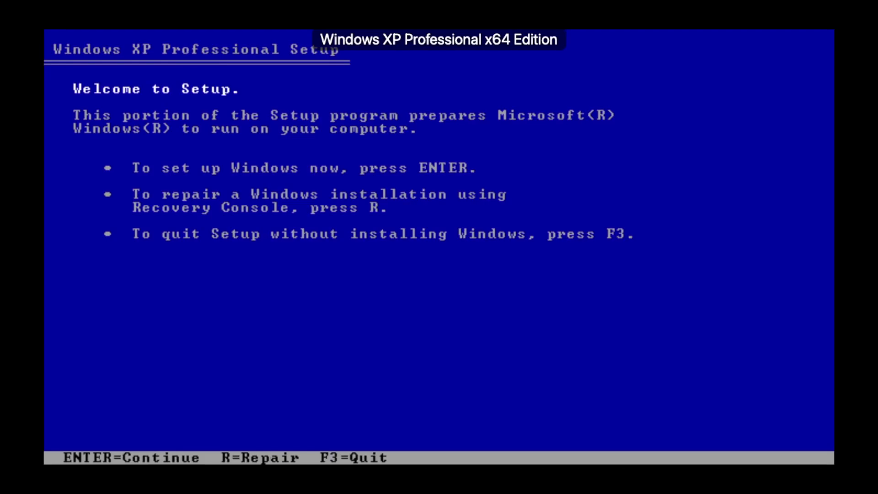
pyautogui.press('Return')
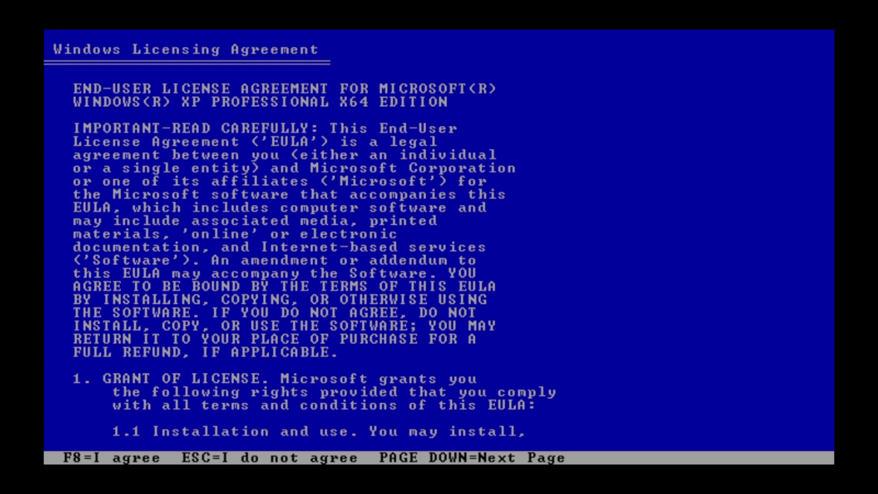
# Step: Assign the Windows 8 Profile as the virtual machine's keyboard and mouse profile and recheck the selection
pyautogui.moveTo(99, 2)
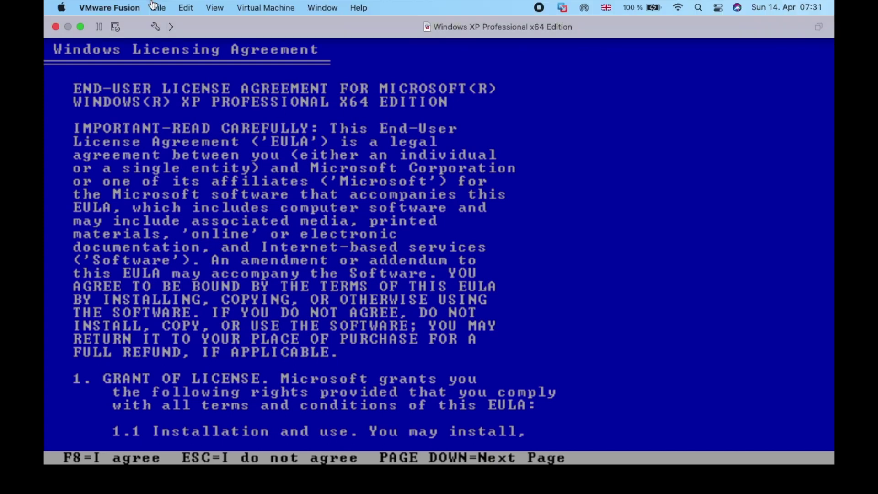
pyautogui.click(155, 31)
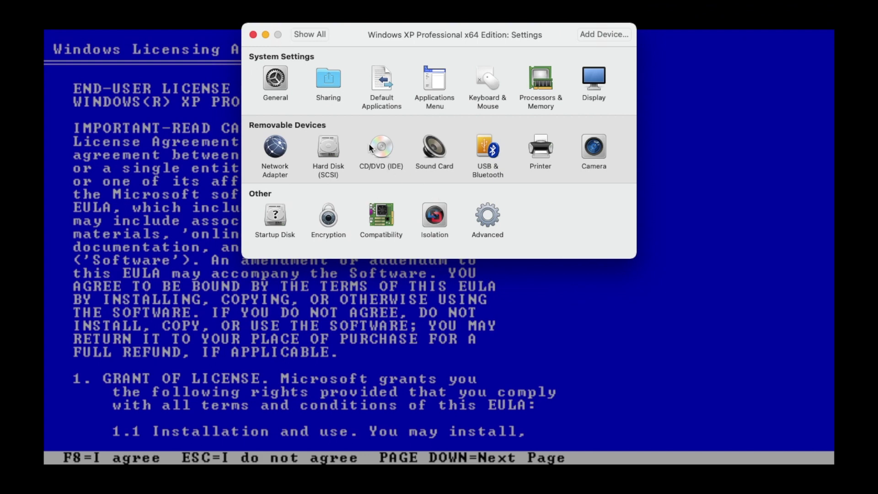
pyautogui.click(487, 76)
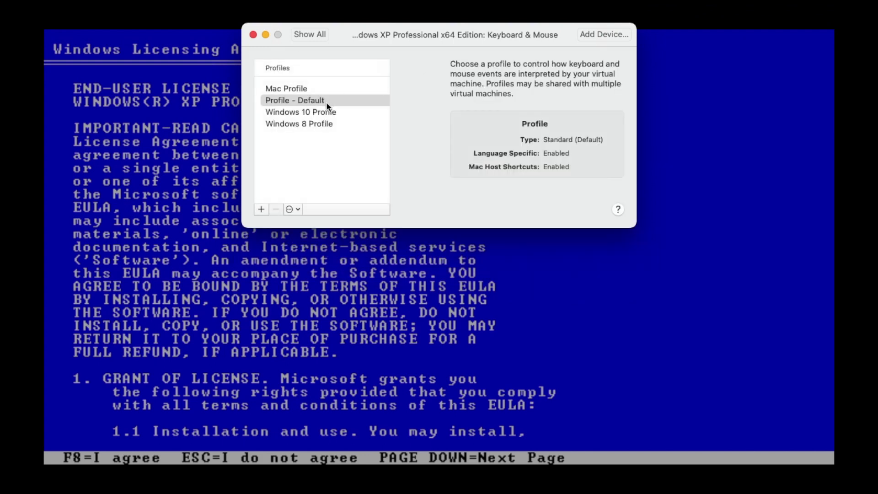
pyautogui.click(293, 111)
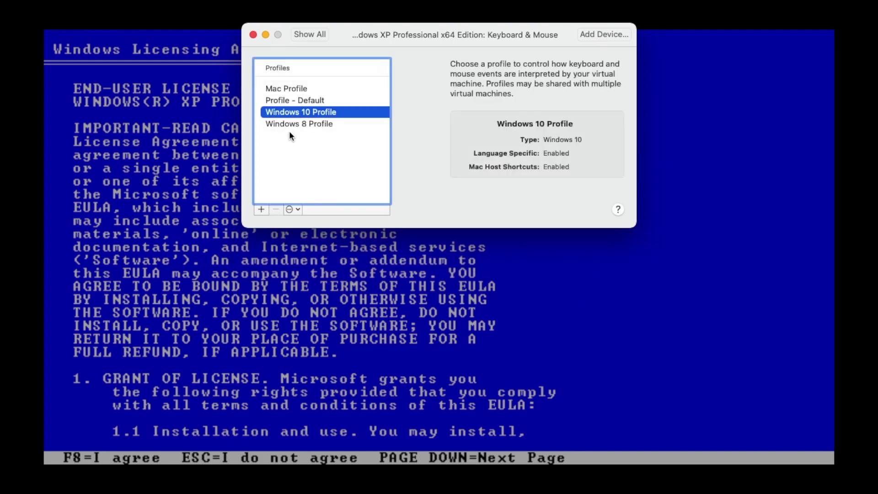
pyautogui.click(288, 124)
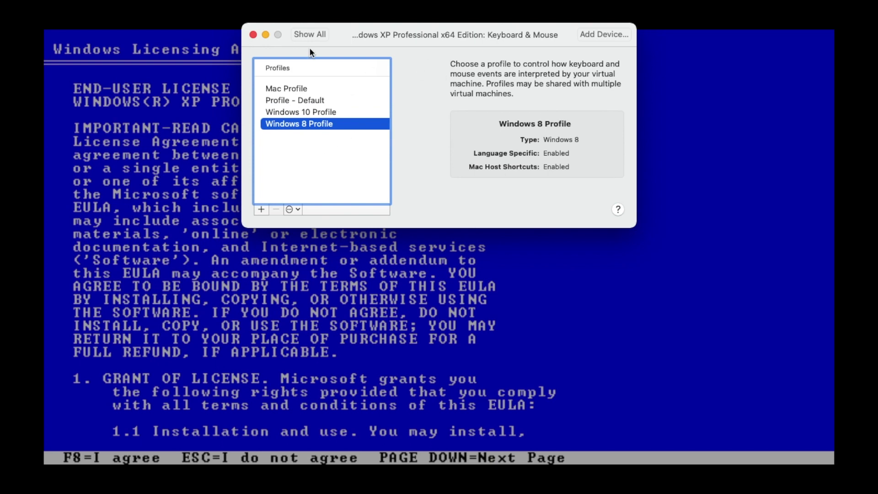
pyautogui.click(307, 35)
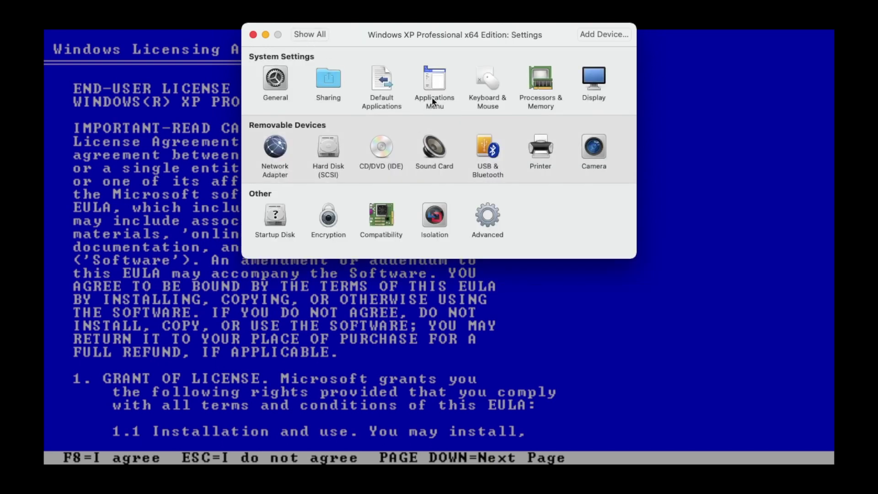
pyautogui.click(490, 82)
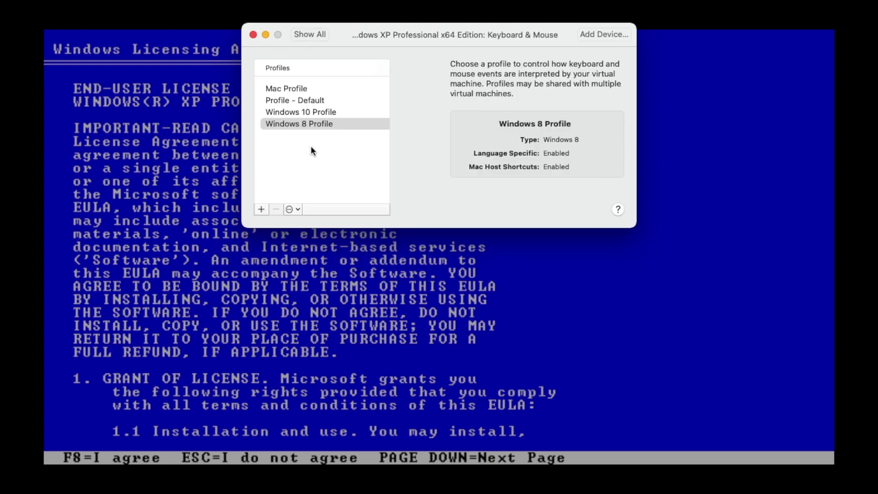
# Step: Add a new keyboard and mouse profile based on the Windows 8 Profile, and open the original Windows 8 Profile for editing
pyautogui.click(261, 209)
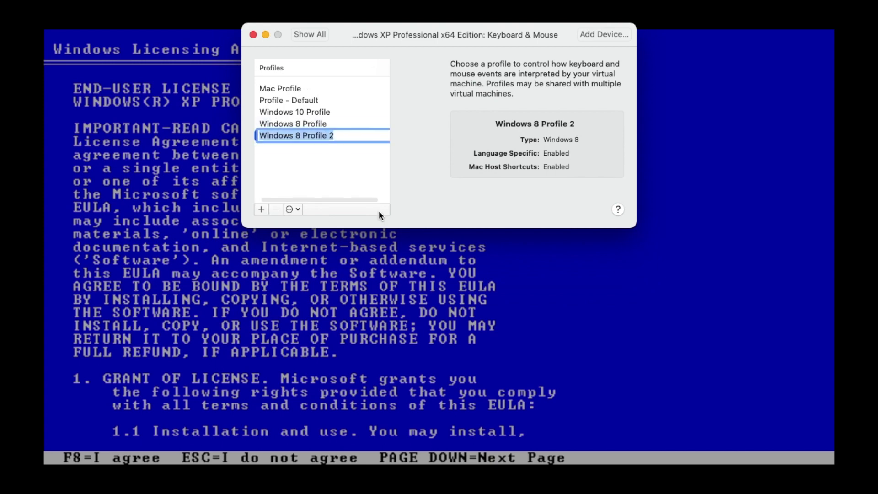
pyautogui.press('Return')
pyautogui.click(317, 126)
pyautogui.click(292, 209)
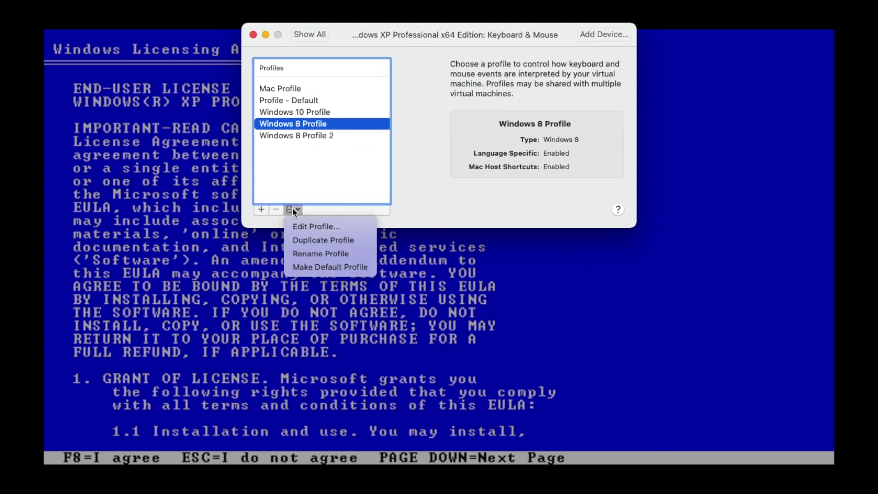
pyautogui.click(303, 228)
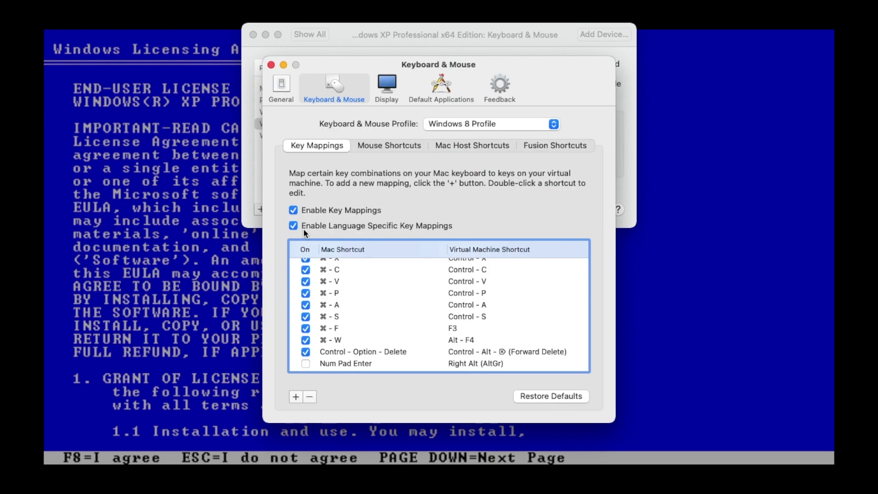
# Step: Begin a new key mapping in the Windows 8 Profile with Command-Up as the Mac shortcut
pyautogui.scroll(2, 349, 323)
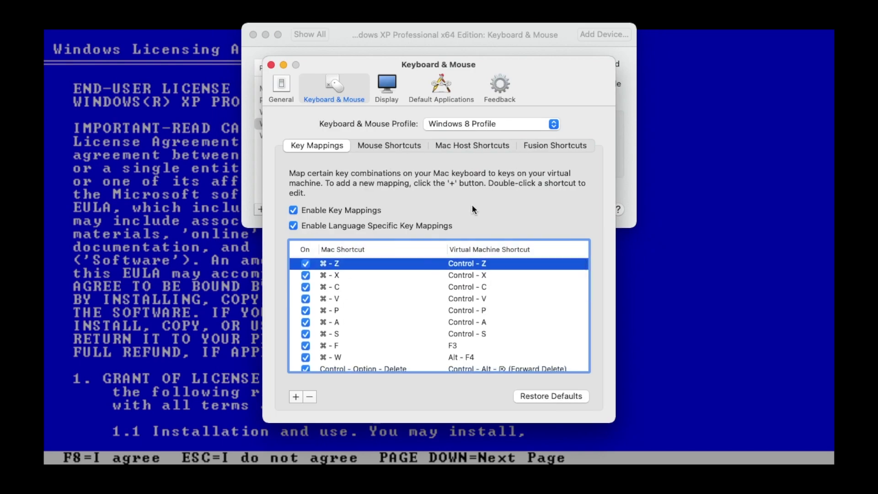
pyautogui.scroll(-10, 416, 302)
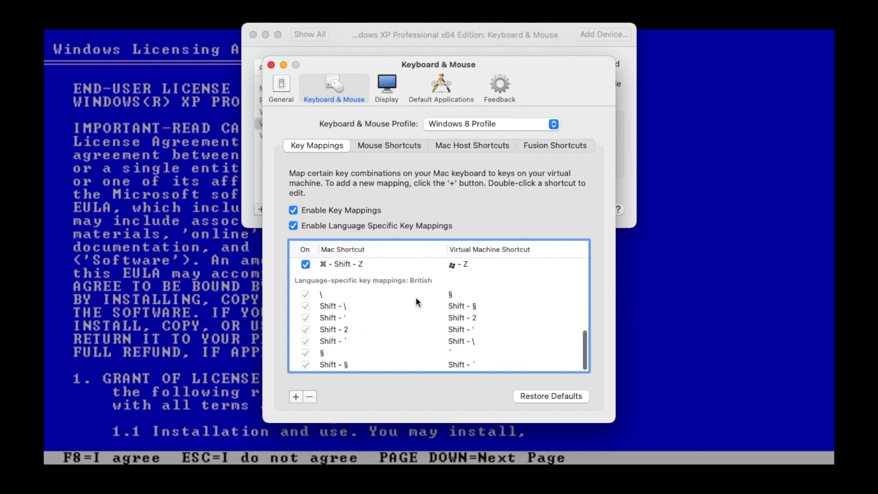
pyautogui.scroll(10, 416, 302)
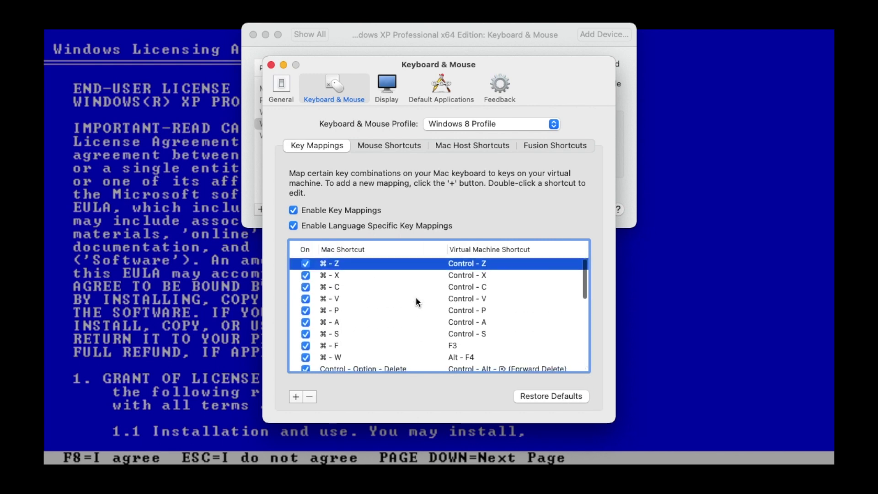
pyautogui.scroll(-5, 416, 302)
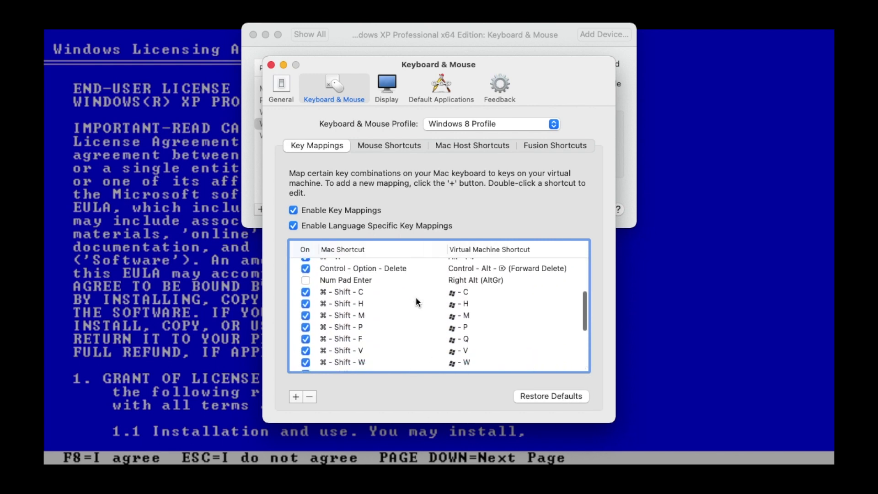
pyautogui.scroll(-5, 417, 302)
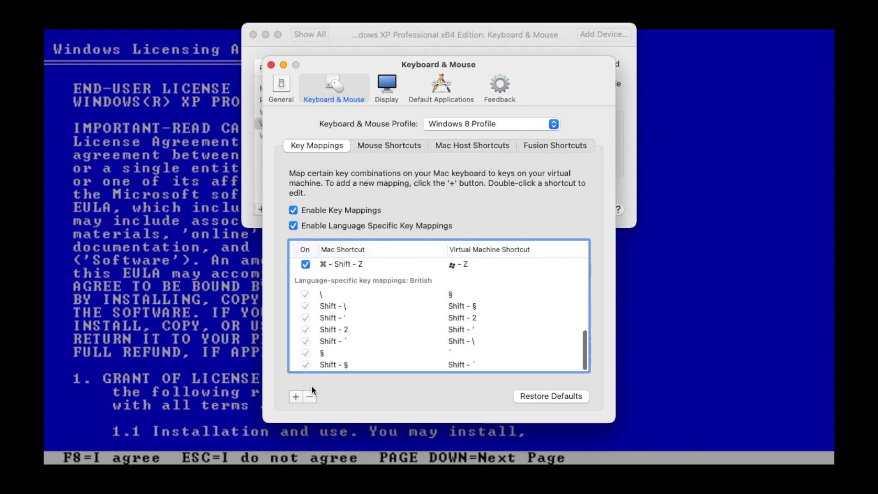
pyautogui.click(296, 397)
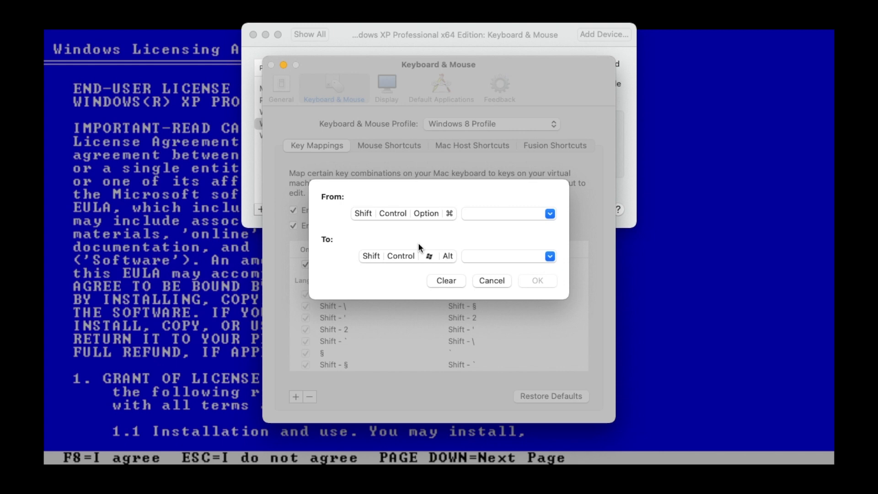
pyautogui.press('Up')
pyautogui.click(448, 213)
pyautogui.click(484, 255)
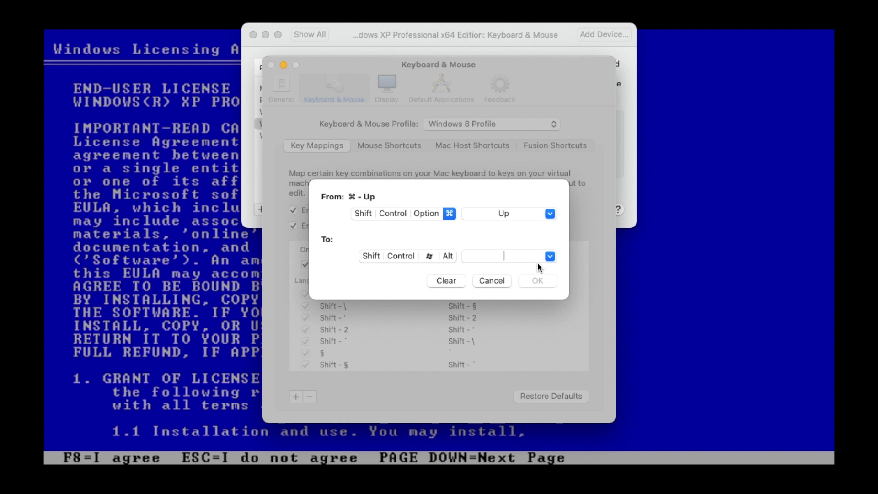
# Step: Set F8 as the virtual machine shortcut for the Command-Up mapping and save it
pyautogui.press('e')
pyautogui.press('BackSpace')
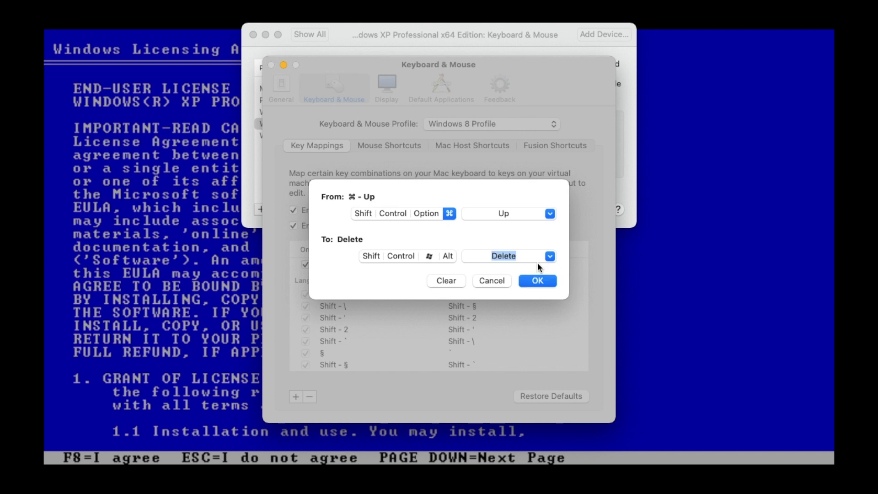
pyautogui.click(550, 257)
pyautogui.scroll(-10, 516, 309)
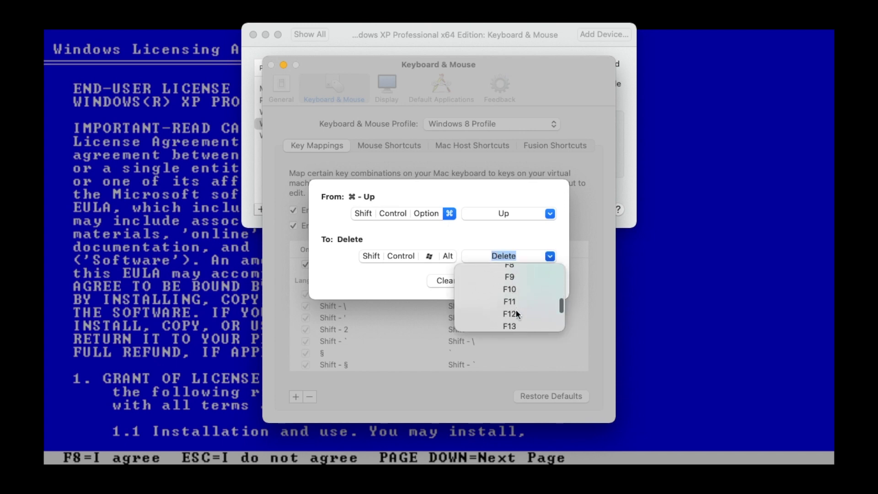
pyautogui.scroll(10, 515, 310)
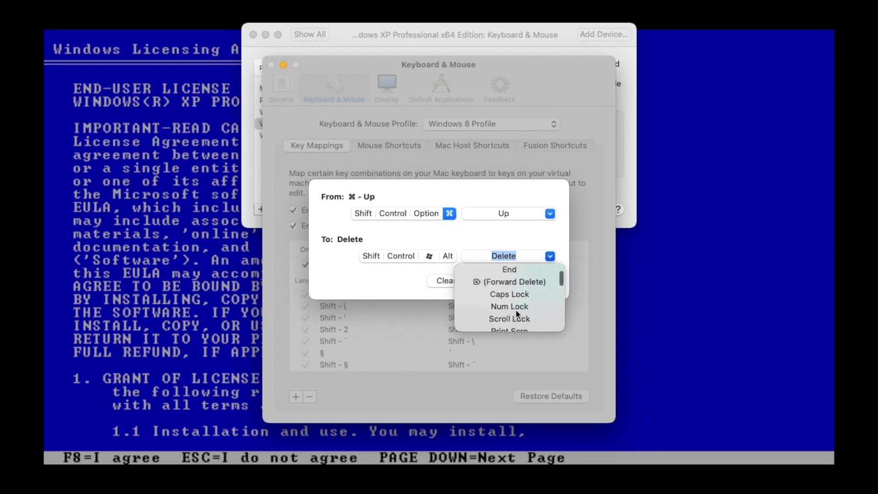
pyautogui.scroll(-5, 516, 311)
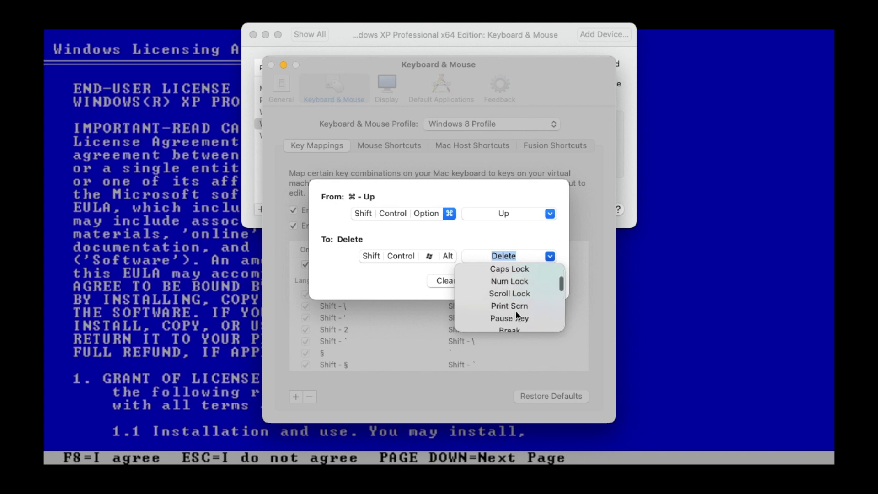
pyautogui.scroll(-1, 516, 311)
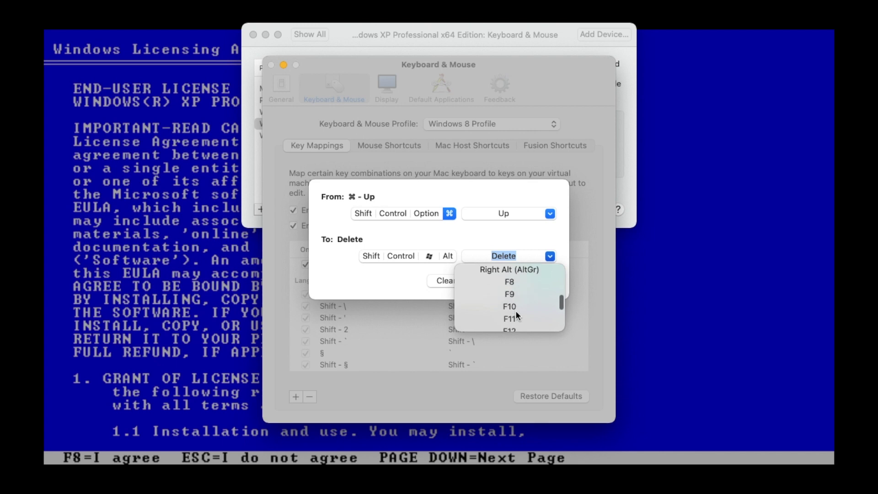
pyautogui.scroll(1, 516, 311)
pyautogui.click(511, 293)
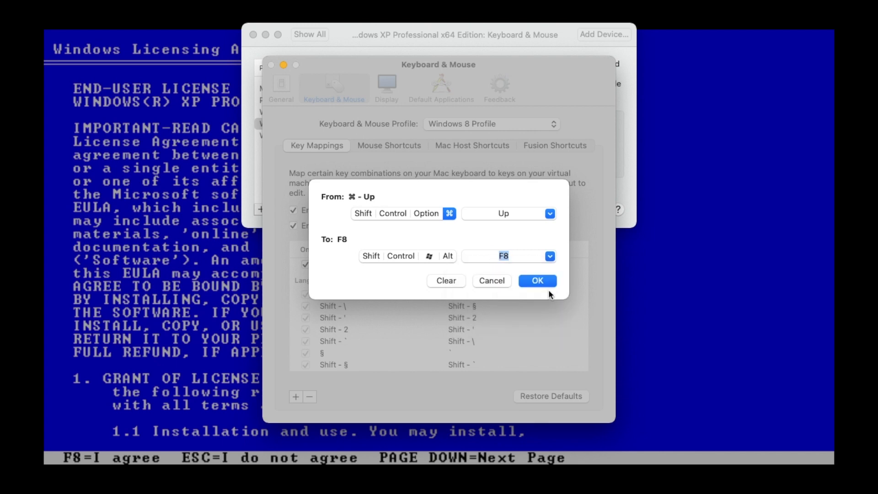
pyautogui.click(539, 281)
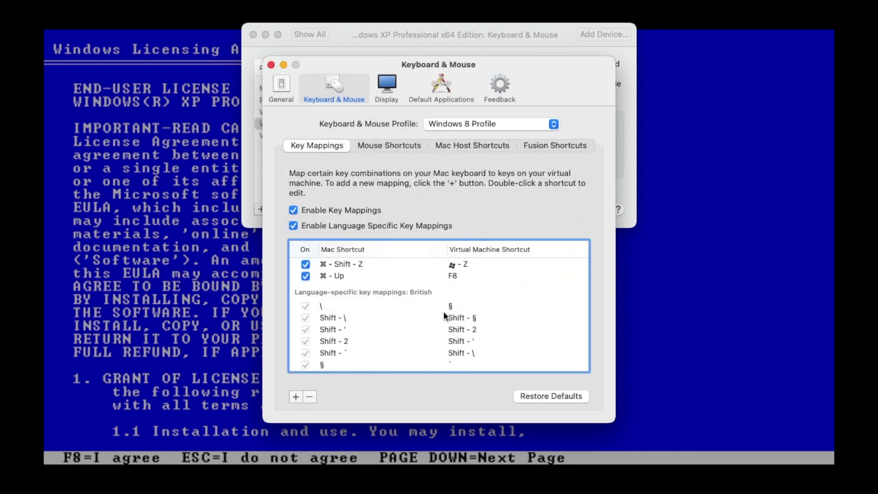
# Step: Close the keyboard and virtual machine settings, and accept the Windows licensing agreement
pyautogui.click(271, 65)
pyautogui.click(253, 35)
pyautogui.press('super+Up')
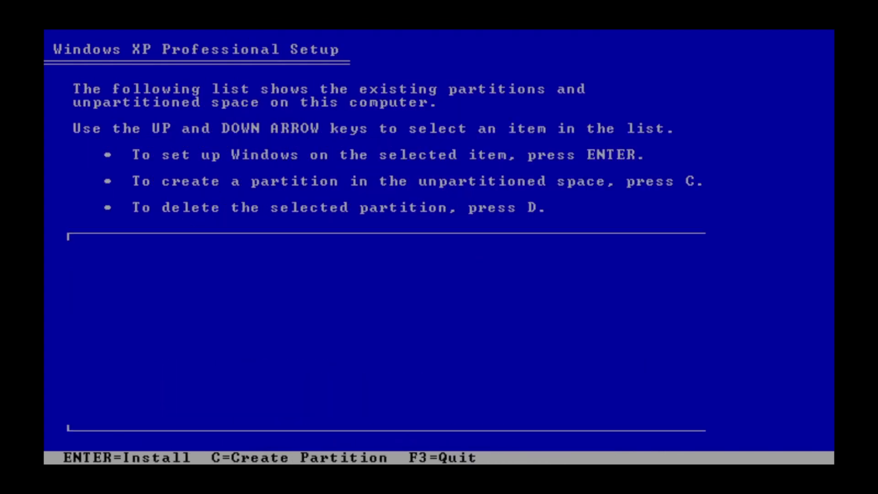
# Step: Set up Windows on the unpartitioned disk space, formatting the new partition with the full NTFS file system option
pyautogui.press('Return')
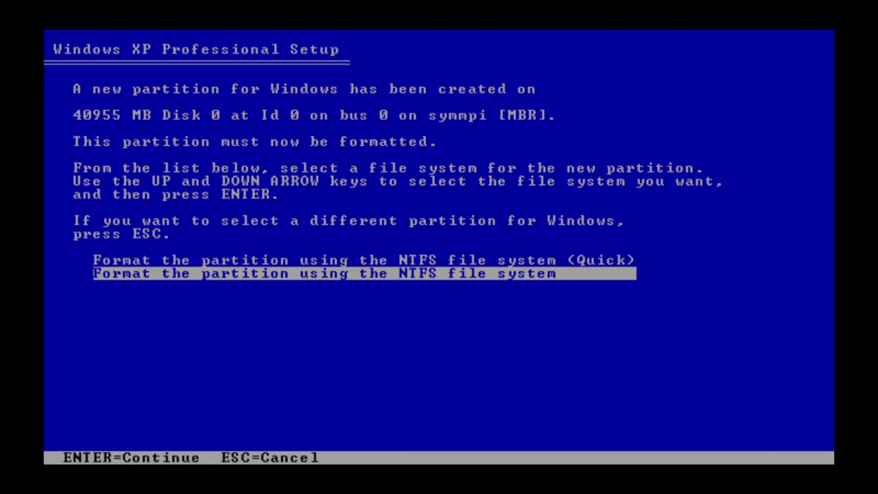
pyautogui.press('Return')
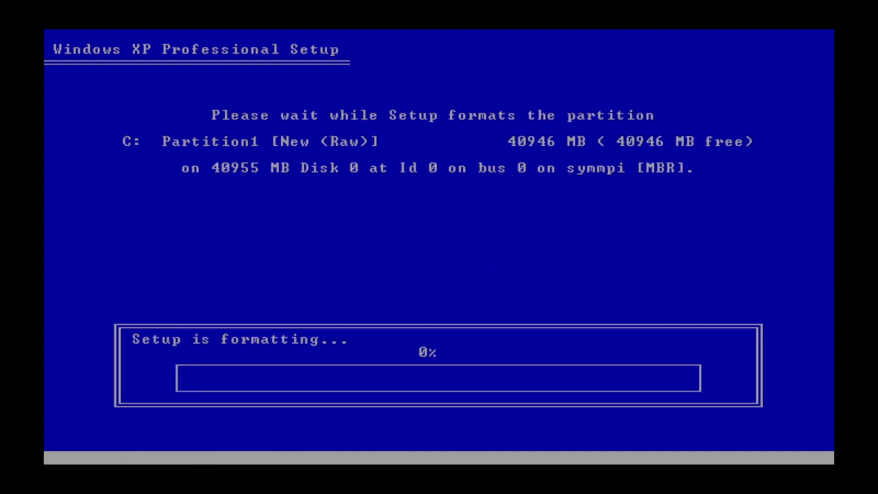
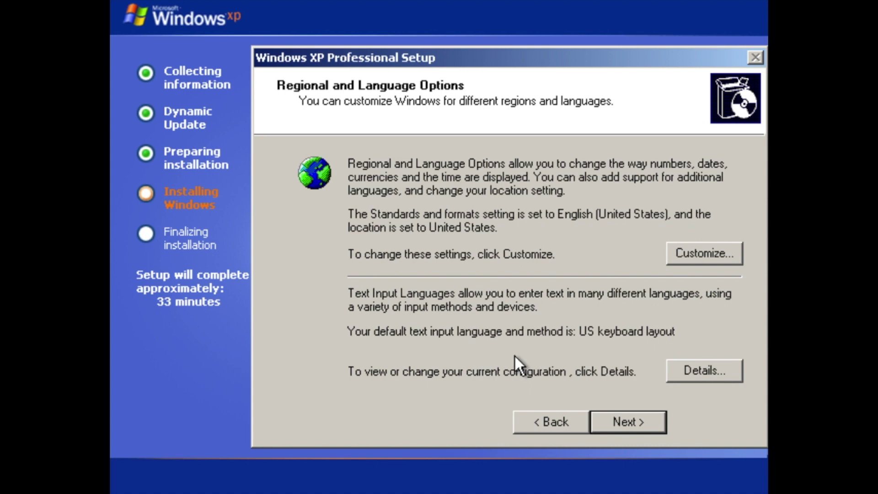
# Step: Accept the default regional and language options, and personalize Windows with the owner's full name and organization VMflame Incorporated
pyautogui.press('Return')
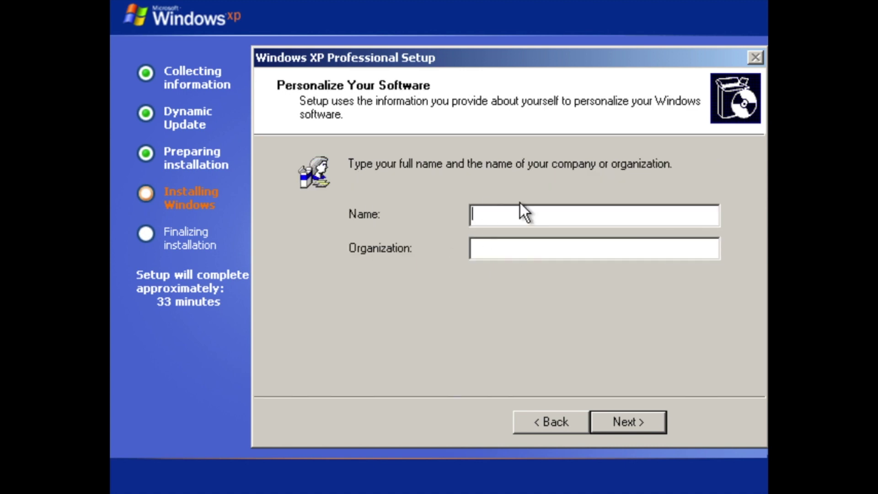
pyautogui.write('Peter Grigorian')
pyautogui.click(518, 251)
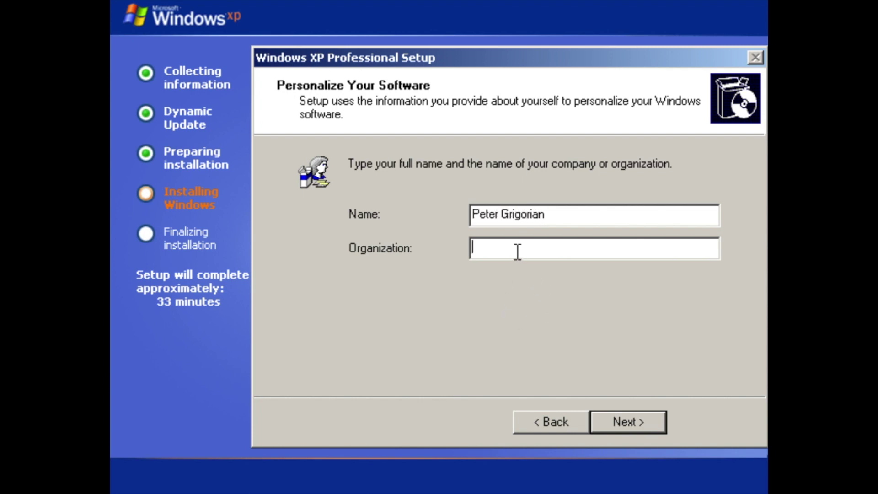
pyautogui.write('VMflame Incorporated')
pyautogui.press('Return')
# Step: Set the computer name to VMFLAME-WINDOWS-XP
pyautogui.click(594, 213)
pyautogui.press('BackSpace')
pyautogui.press('BackSpace')
pyautogui.press('BackSpace')
pyautogui.press('BackSpace')
pyautogui.press('BackSpace')
pyautogui.press('BackSpace')
pyautogui.press('BackSpace')
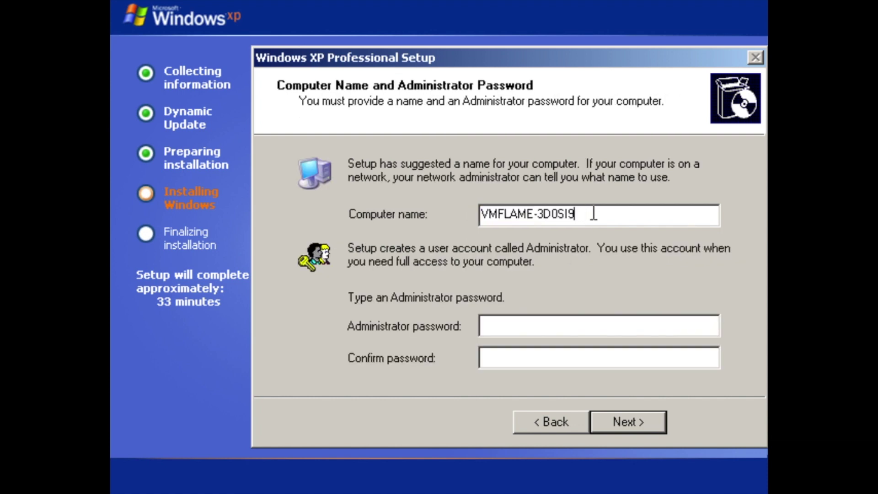
pyautogui.write('WINDOWS-XP')
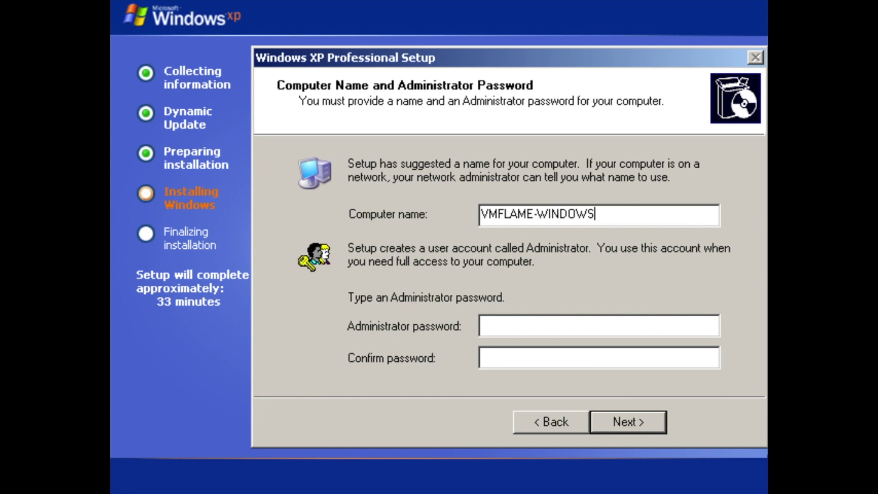
# Step: Enter and confirm the Administrator password, and accept the shortened computer name VMFLAME-WINDOWS
pyautogui.click(507, 324)
pyautogui.write('••••••••')
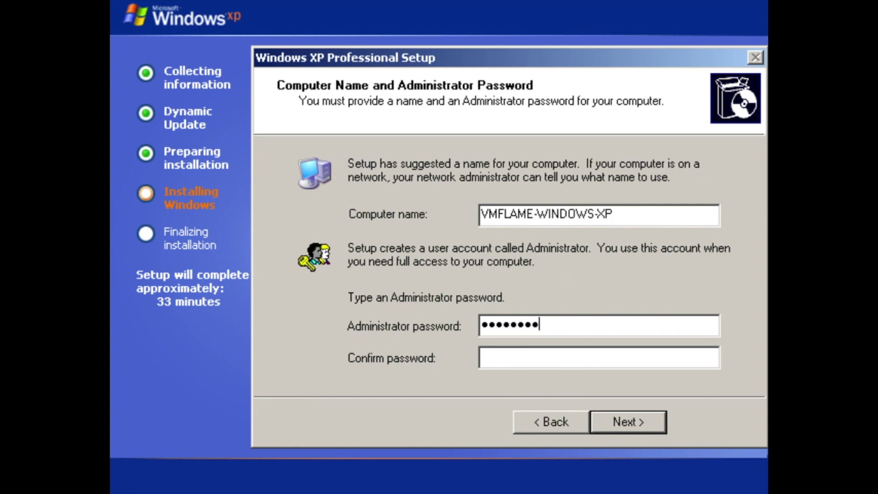
pyautogui.click(502, 357)
pyautogui.write('••••••••')
pyautogui.press('Return')
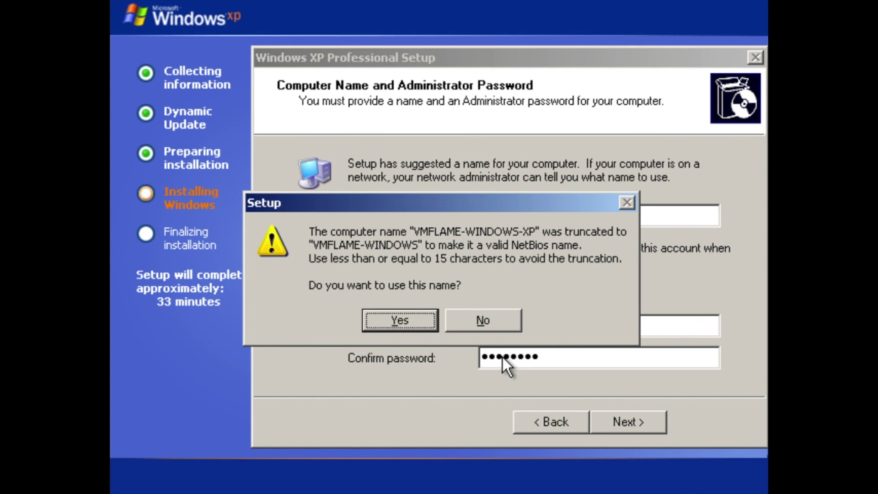
pyautogui.press('Return')
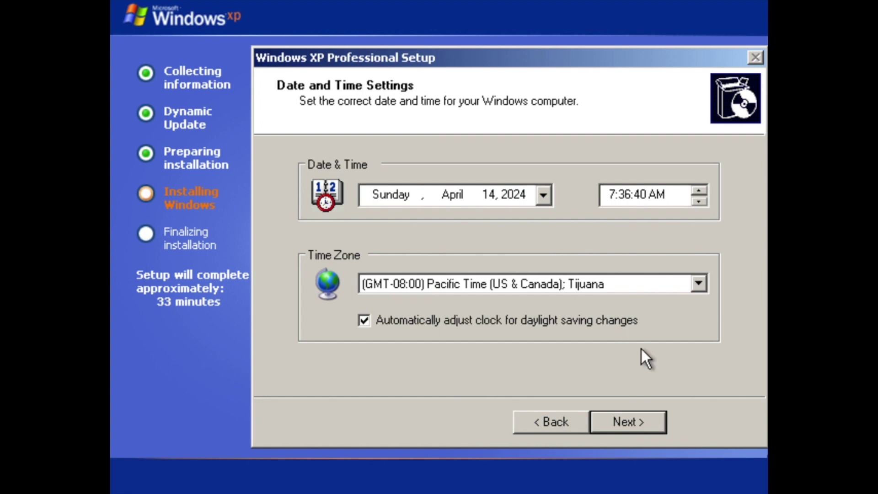
# Step: Set the time zone to (GMT+01:00) Amsterdam, Berlin, Bern, Rome, Stockholm, Vienna and accept the date and time settings
pyautogui.click(699, 283)
pyautogui.scroll(-13, 560, 271)
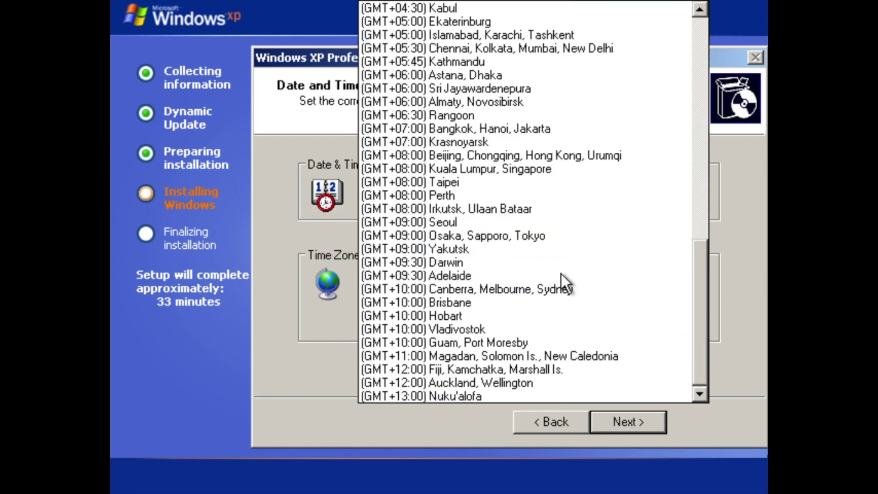
pyautogui.moveTo(699, 279); pyautogui.dragTo(702, 123)
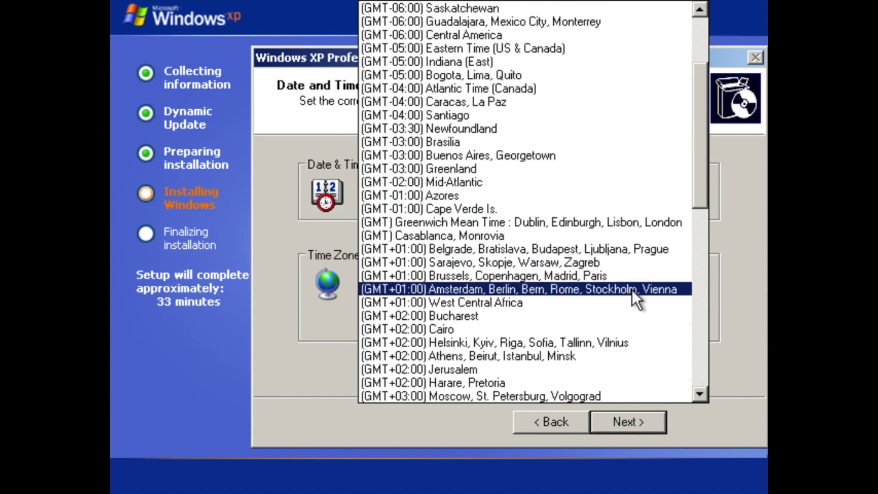
pyautogui.click(649, 284)
pyautogui.click(639, 424)
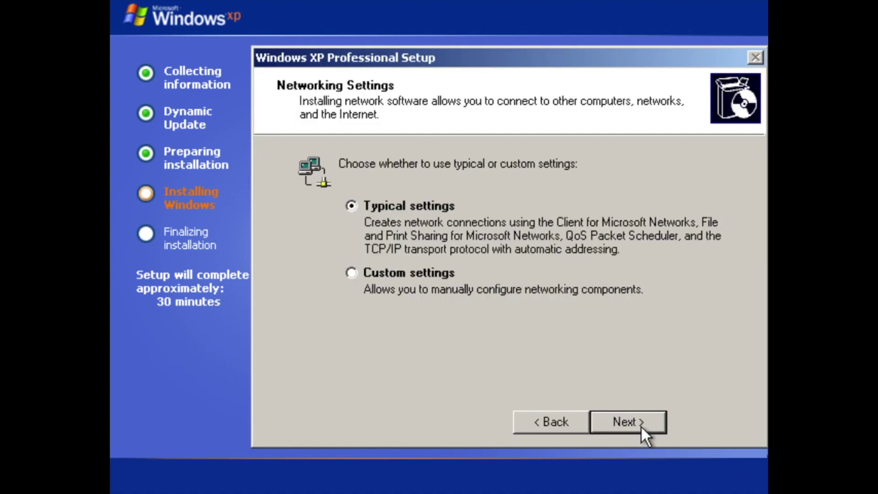
# Step: Accept the typical networking settings and keep the computer in the WORKGROUP workgroup without a domain
pyautogui.click(630, 420)
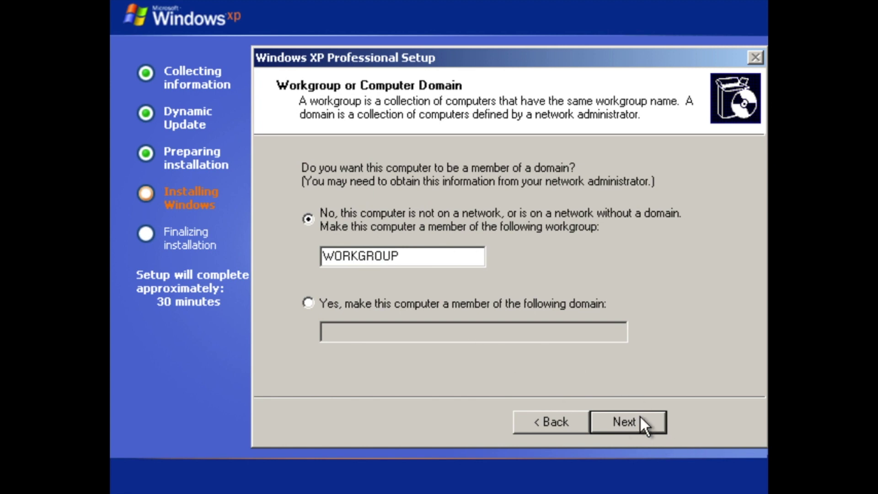
pyautogui.click(640, 416)
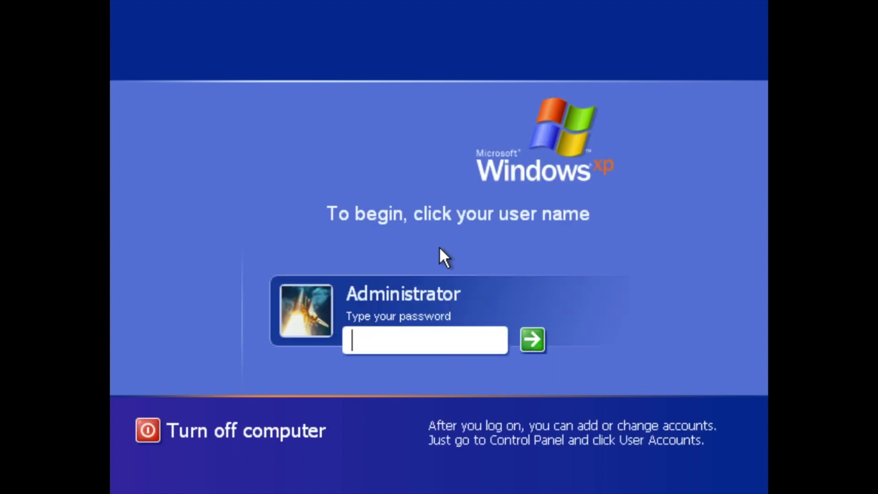
# Step: Log on to Windows as Administrator with the account password and dismiss the security notification
pyautogui.write('********')
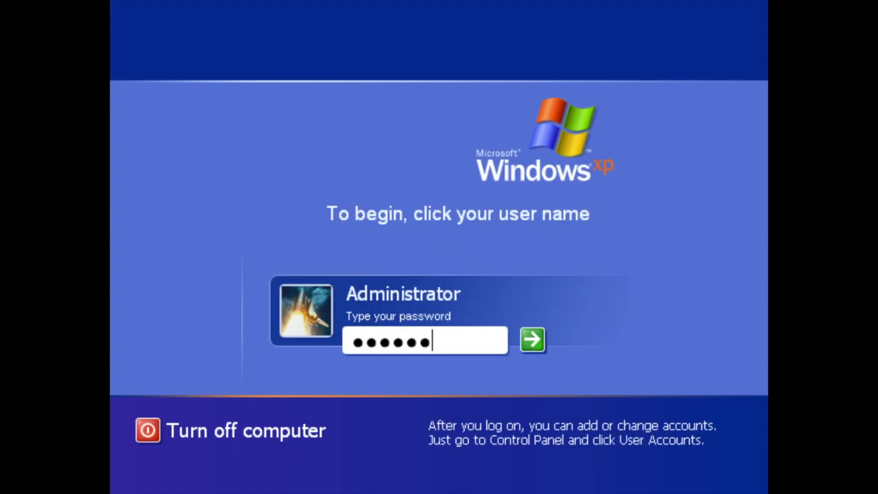
pyautogui.press('Return')
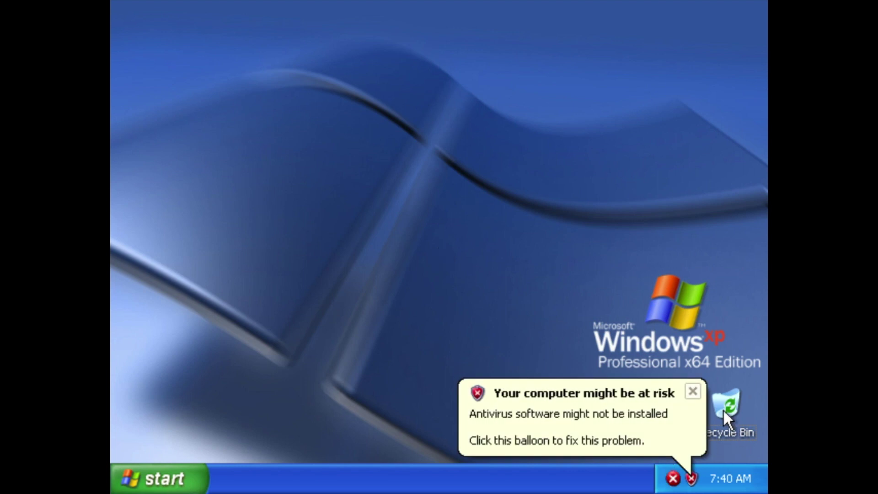
pyautogui.click(693, 391)
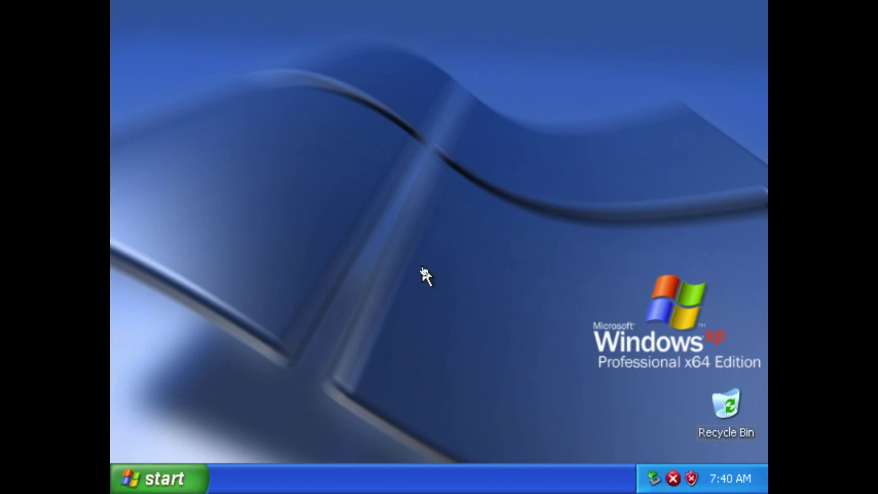
# Step: Start the VMware Tools installation for the virtual machine and dismiss the display settings and Windows tour notifications
pyautogui.click(244, 8)
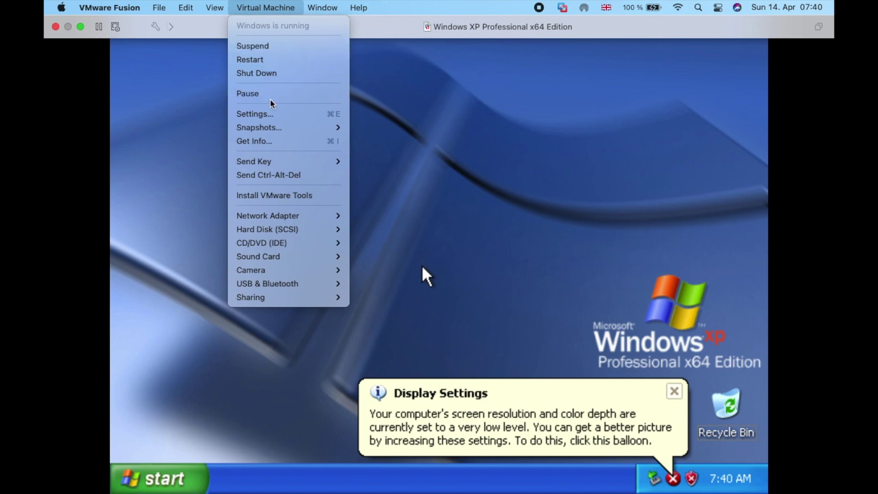
pyautogui.click(266, 196)
pyautogui.click(474, 307)
pyautogui.click(674, 391)
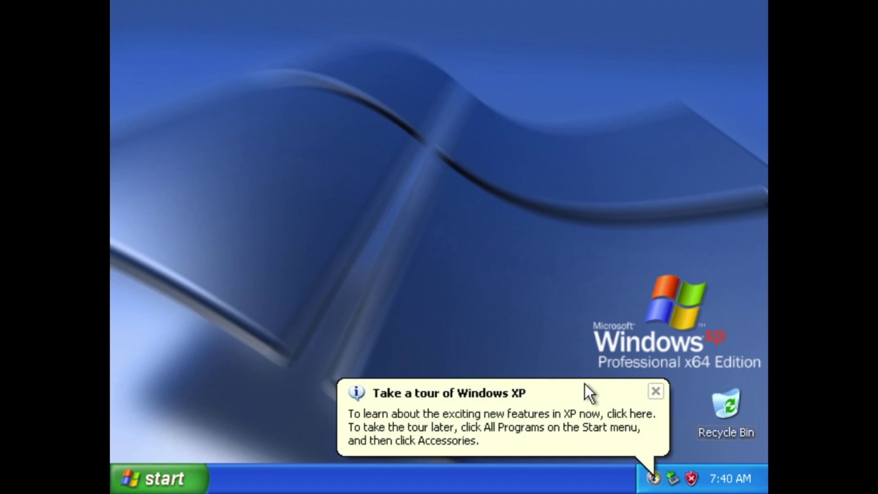
pyautogui.click(656, 391)
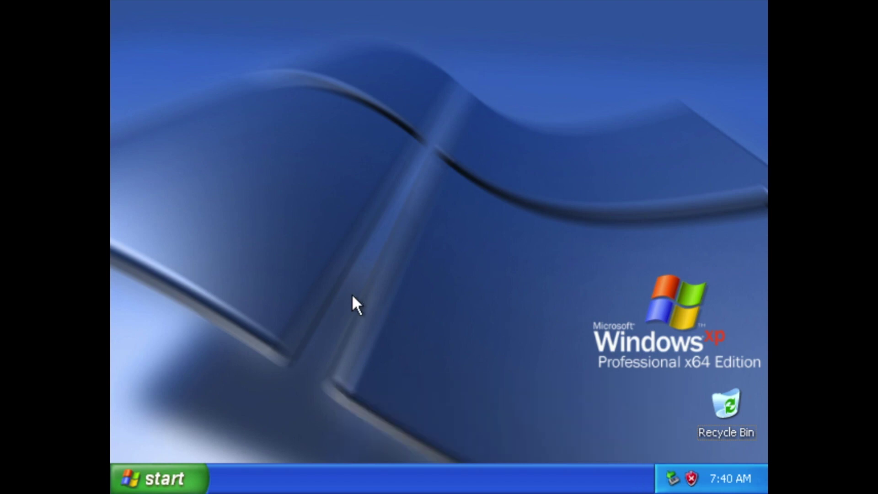
pyautogui.moveTo(398, 2)
pyautogui.click(275, 5)
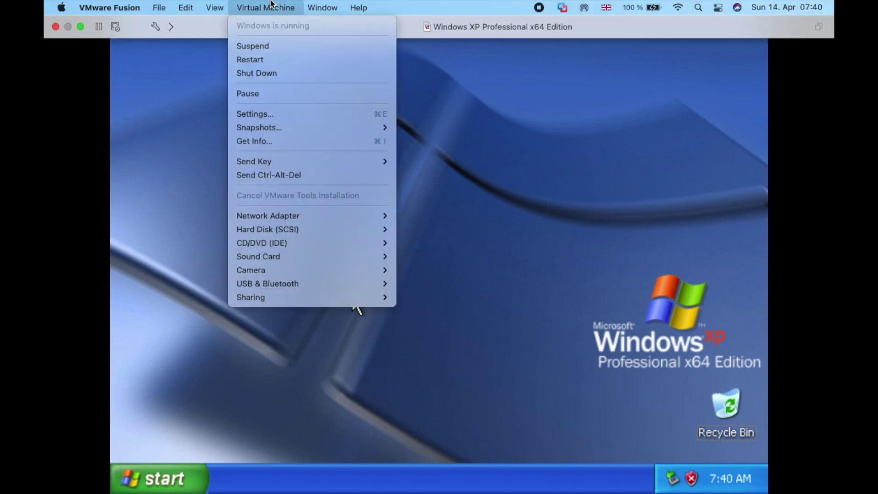
pyautogui.click(106, 153)
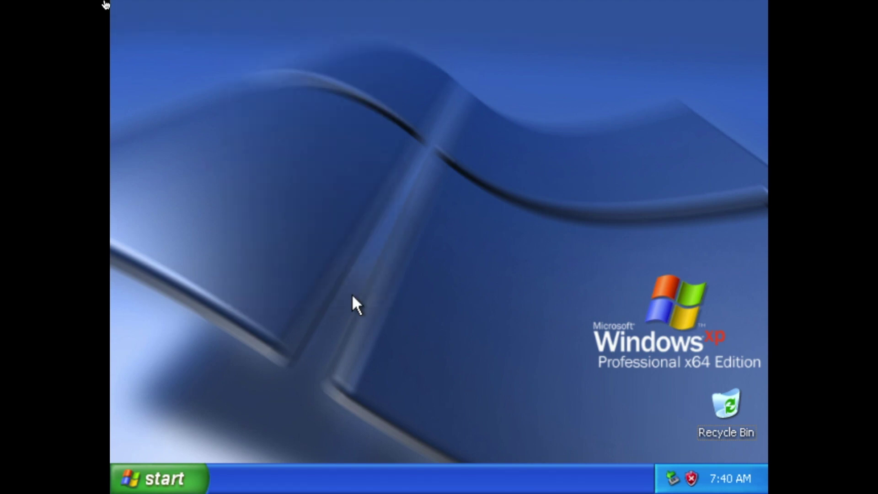
pyautogui.click(155, 469)
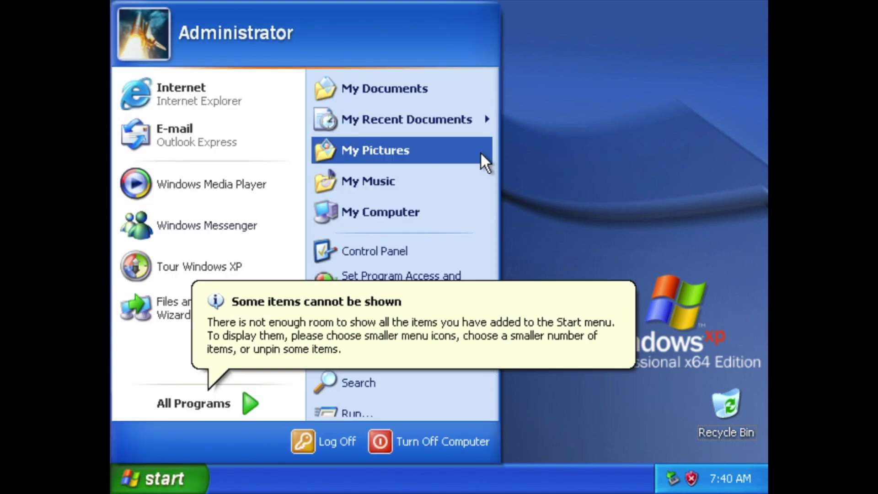
pyautogui.click(571, 182)
# Step: Open the Appearance and Themes category of the Control Panel
pyautogui.click(155, 478)
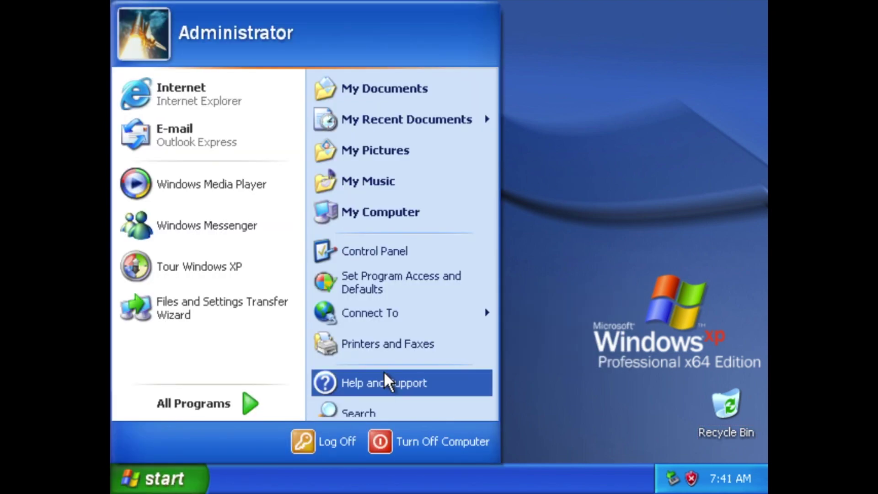
pyautogui.click(394, 249)
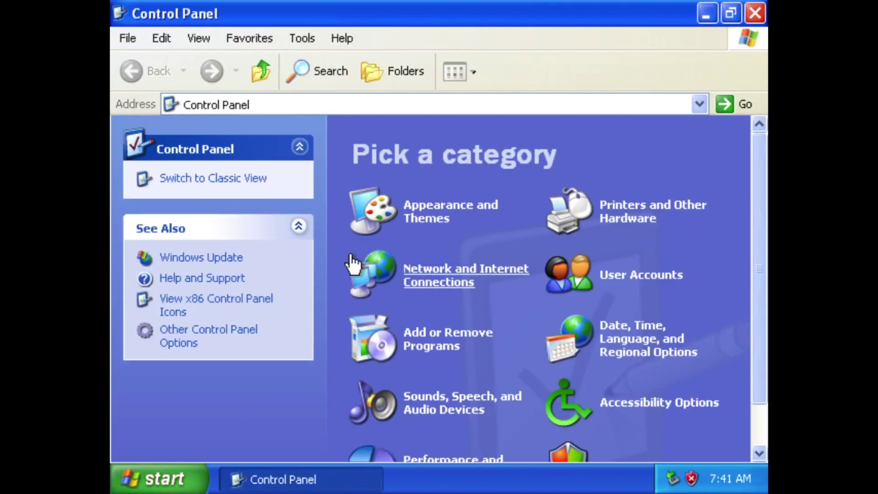
pyautogui.click(423, 226)
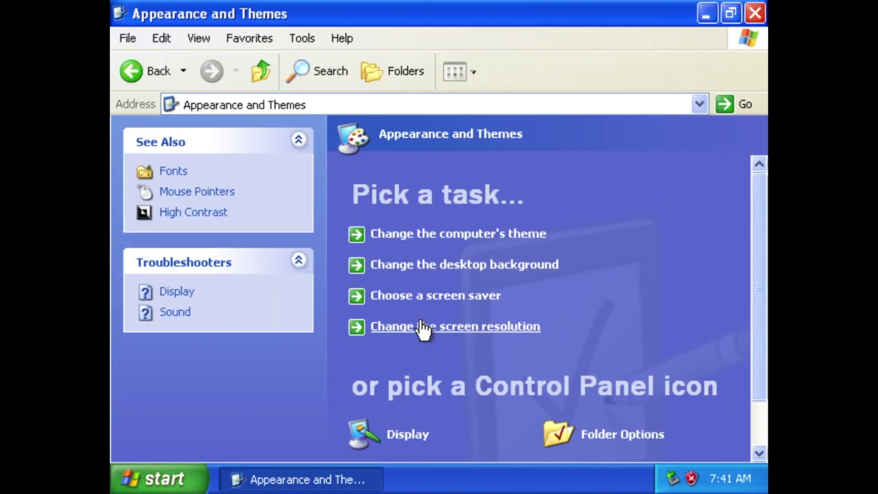
# Step: Set the screen resolution to 1280 by 720 pixels and keep the new display settings
pyautogui.click(423, 327)
pyautogui.moveTo(207, 336); pyautogui.dragTo(221, 333)
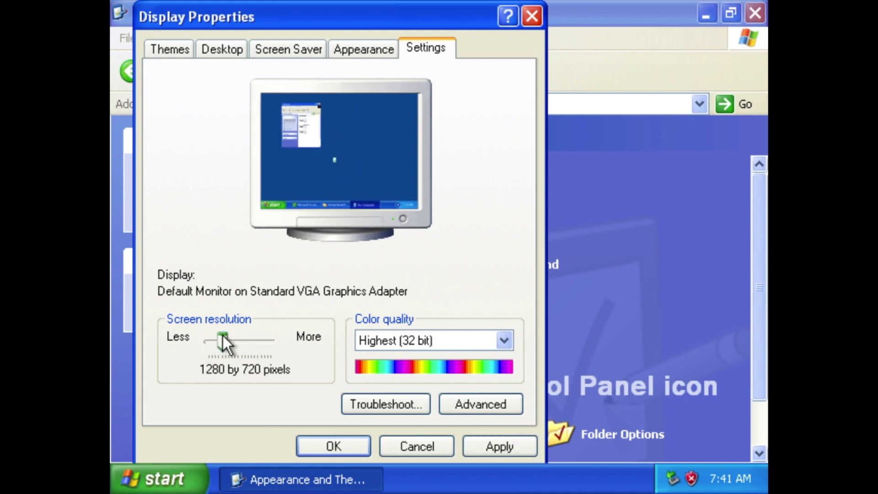
pyautogui.click(333, 446)
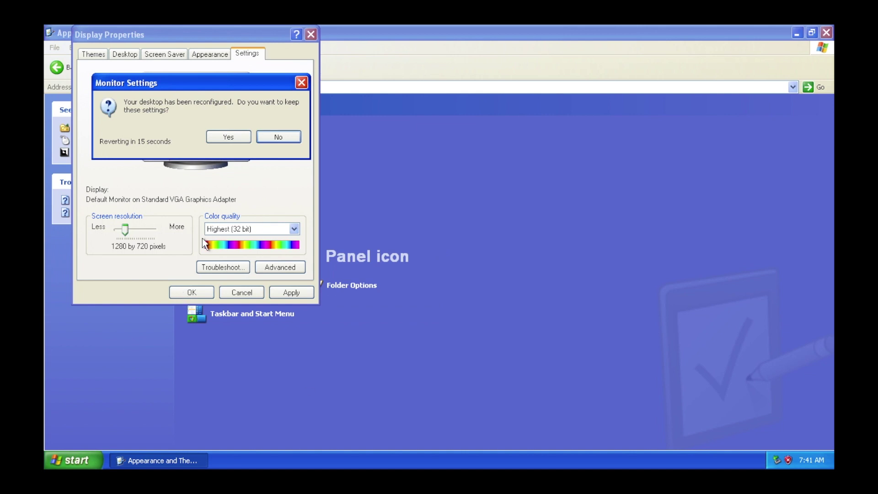
pyautogui.click(234, 137)
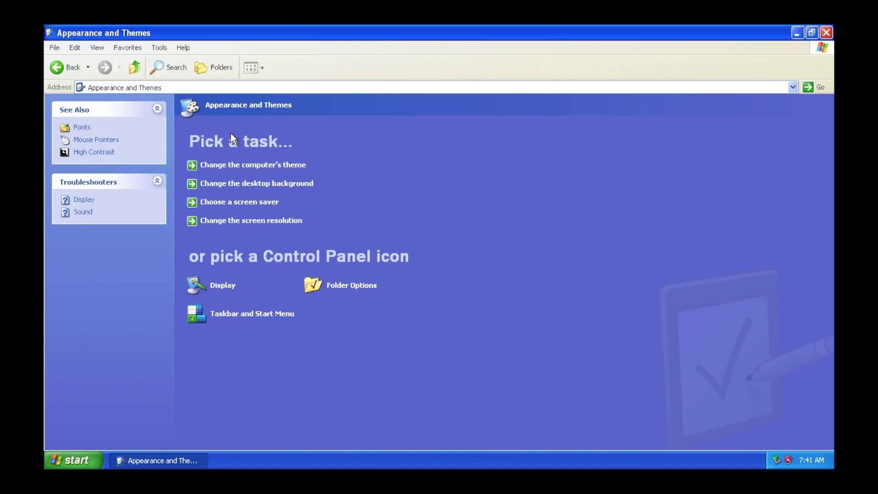
# Step: Change the screen resolution to 1280 by 800 pixels and keep the new display settings
pyautogui.click(251, 221)
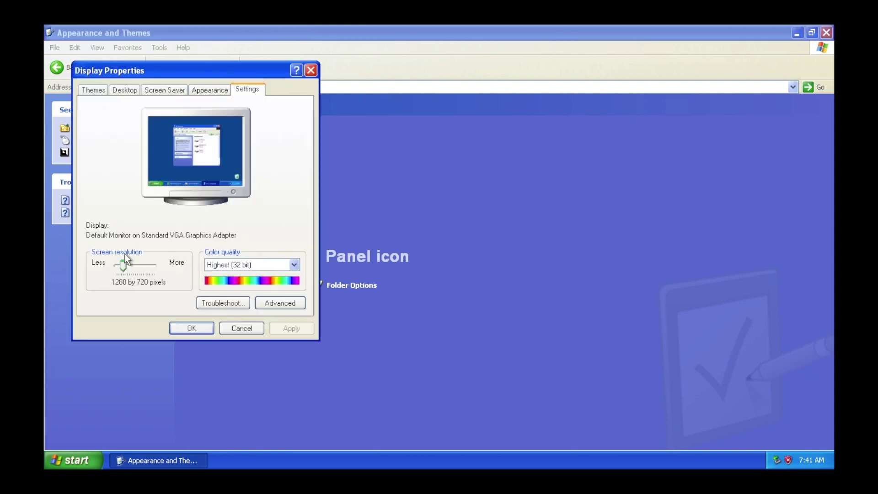
pyautogui.moveTo(122, 265); pyautogui.dragTo(126, 265)
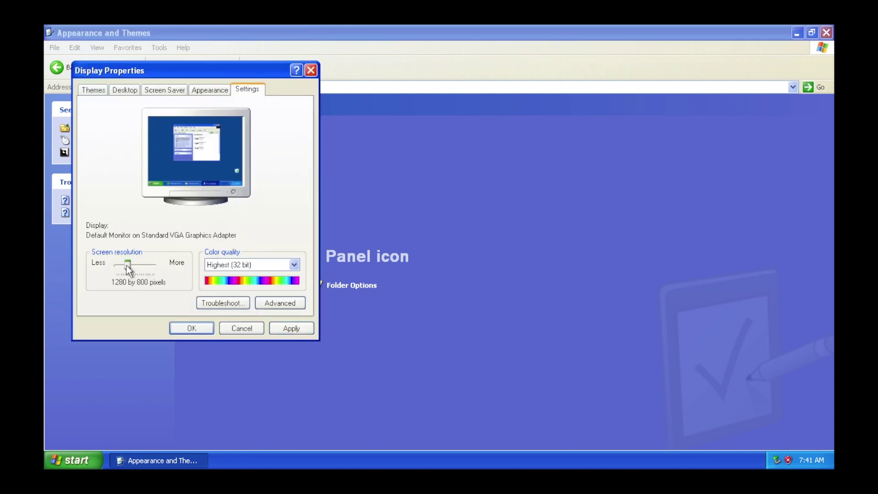
pyautogui.click(180, 329)
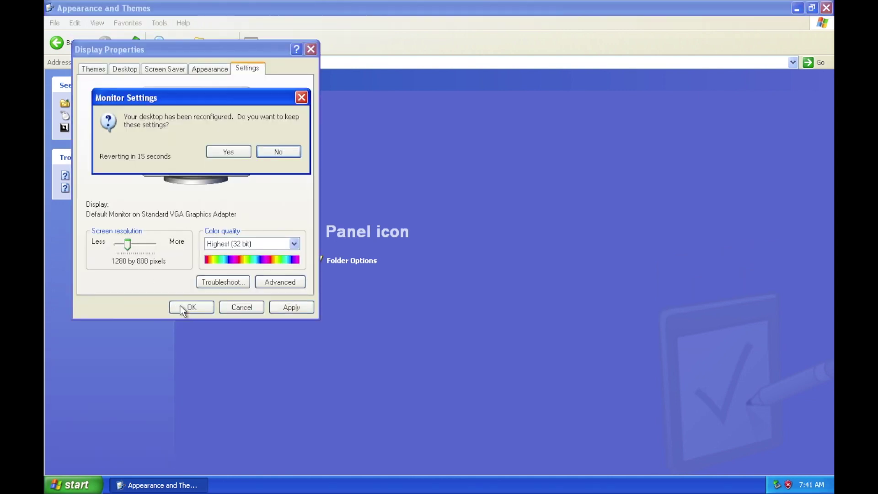
pyautogui.click(234, 149)
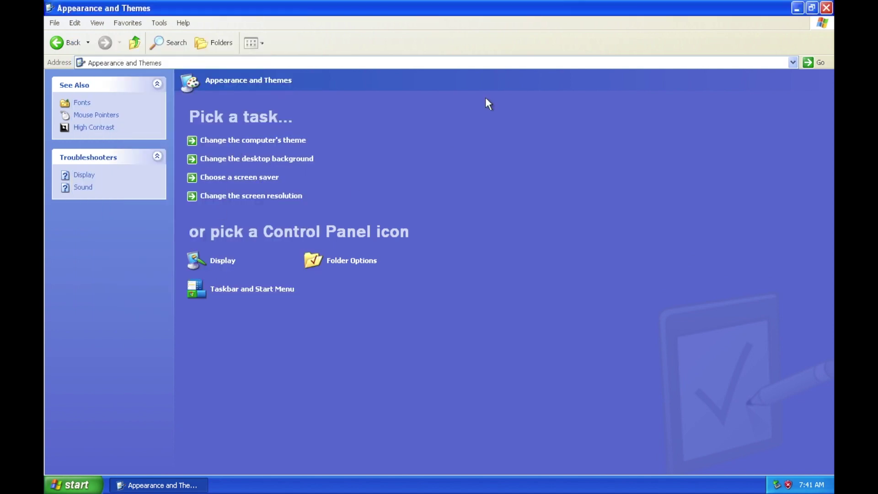
# Step: Minimize the Appearance and Themes window and open Internet Explorer
pyautogui.click(798, 11)
pyautogui.click(72, 485)
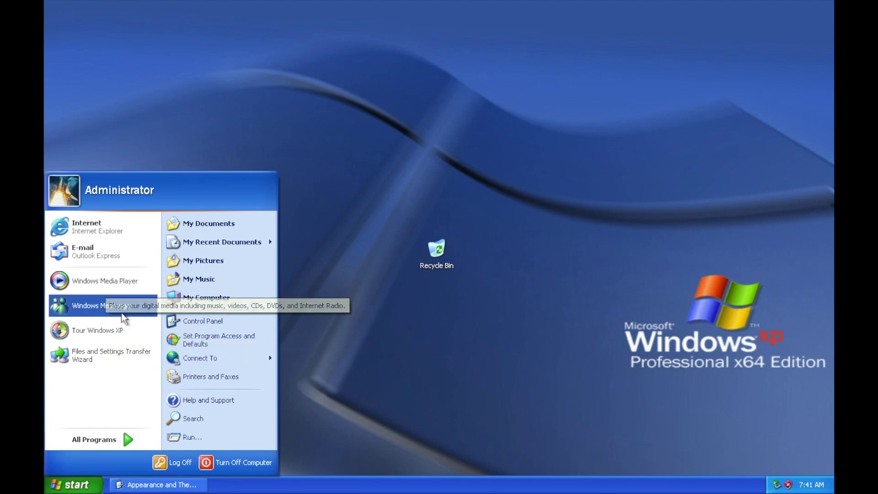
pyautogui.click(105, 225)
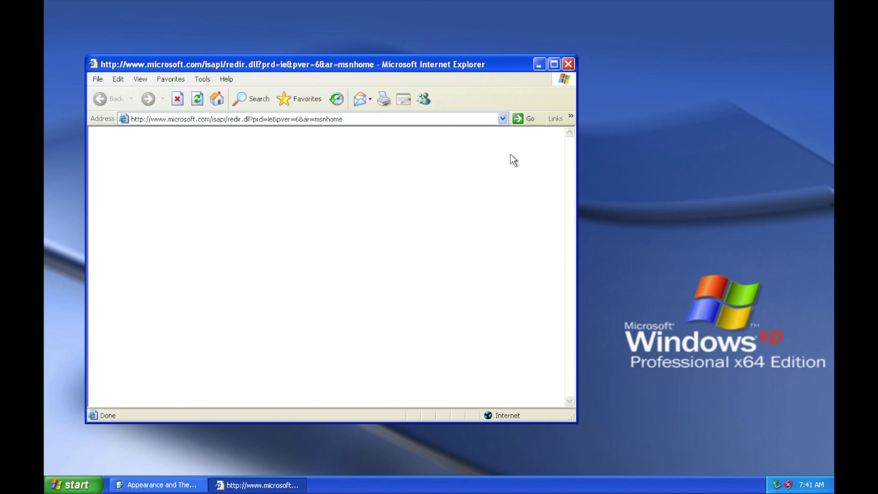
pyautogui.click(316, 119)
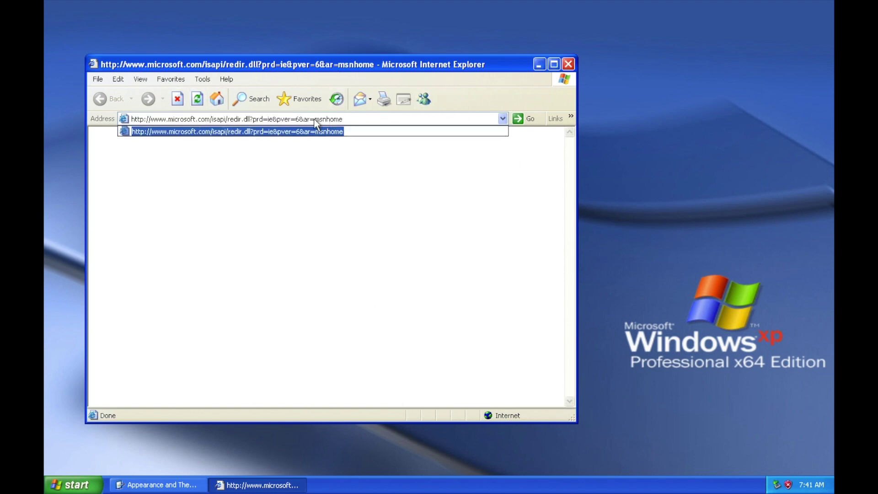
pyautogui.write('https')
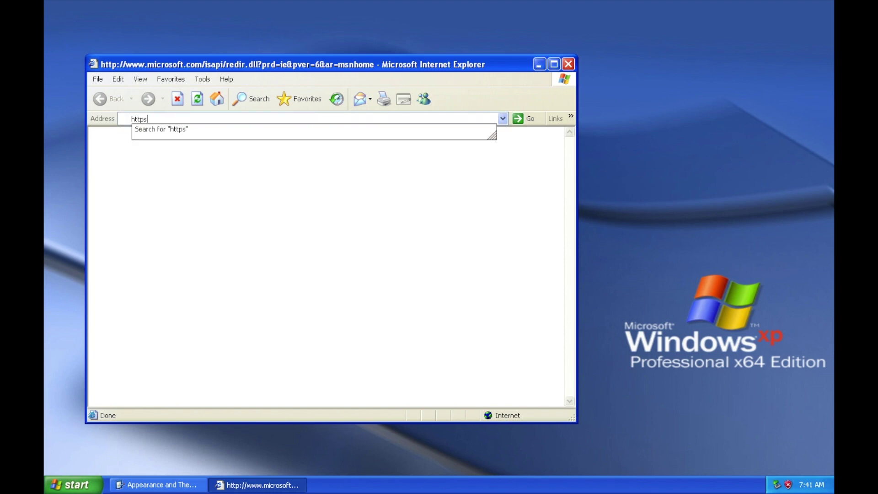
pyautogui.write('://vmflame.soft')
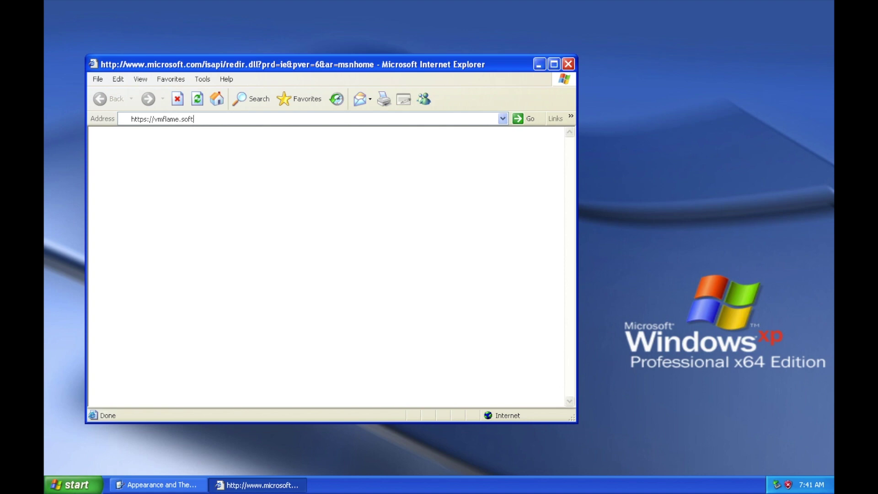
pyautogui.write('r.app')
pyautogui.press('Return')
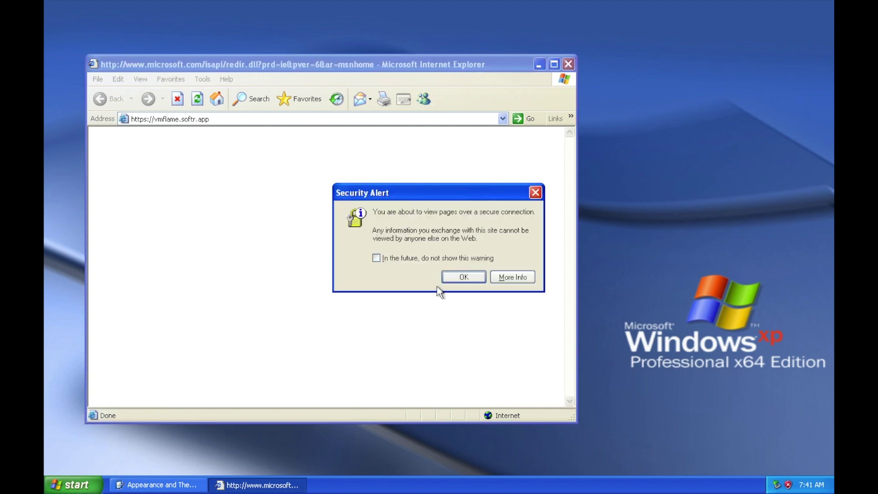
pyautogui.click(434, 259)
pyautogui.click(463, 277)
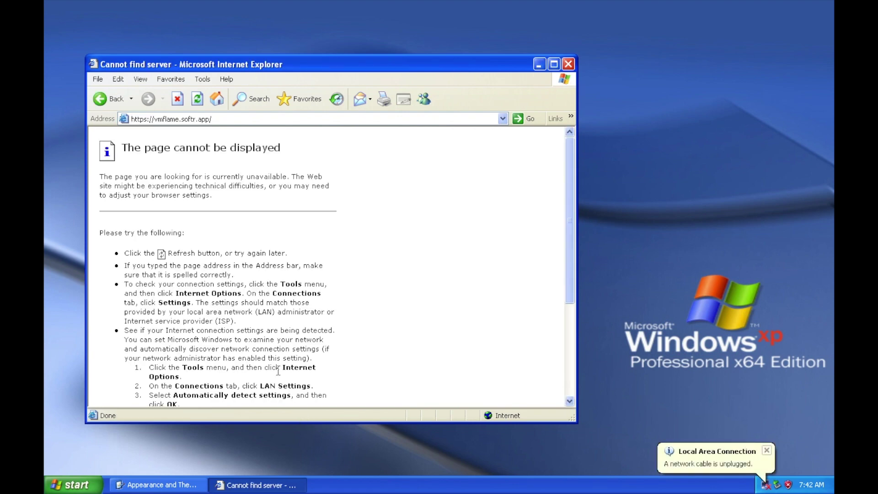
# Step: Read through the browser's error page and its suggested fixes
pyautogui.scroll(-5, 280, 376)
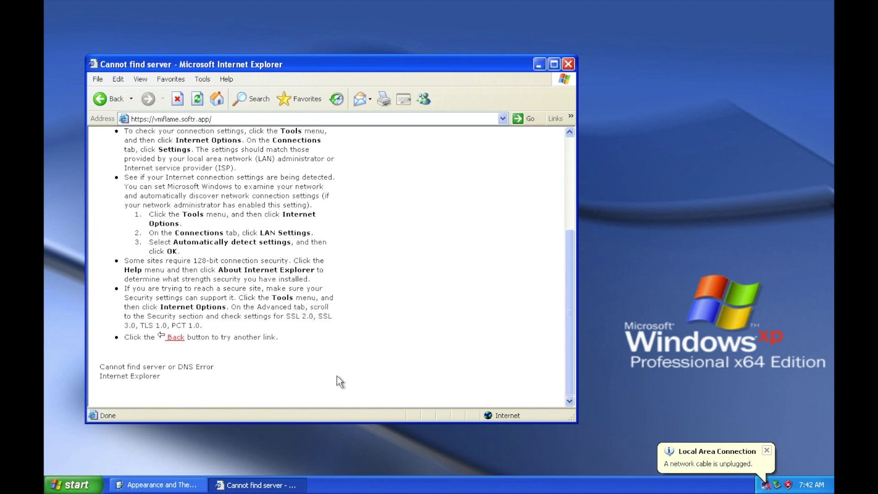
pyautogui.scroll(5, 337, 375)
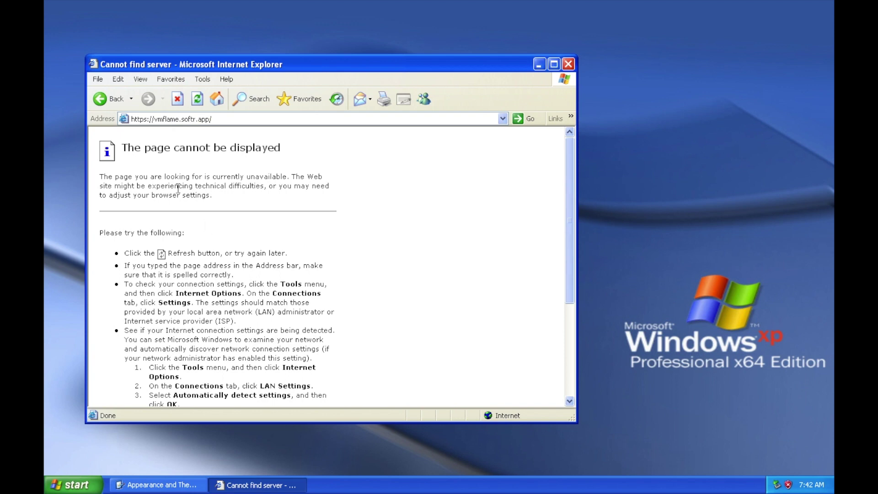
pyautogui.moveTo(215, 197); pyautogui.dragTo(101, 168)
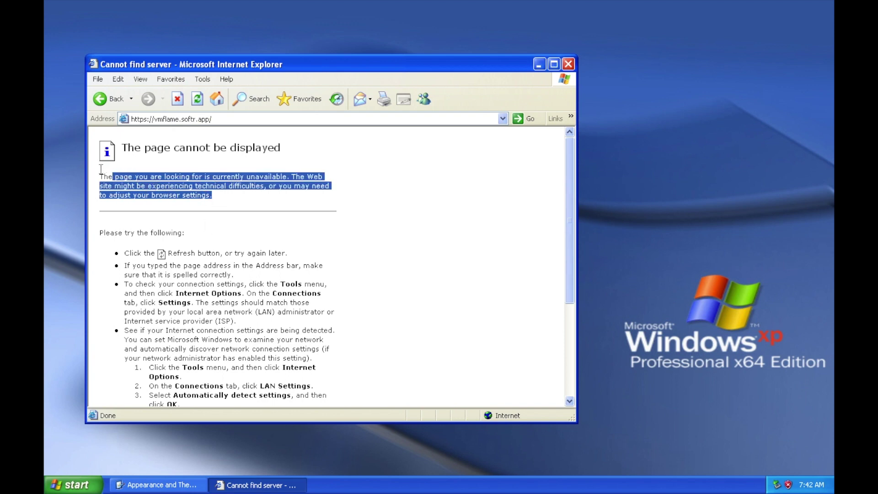
pyautogui.click(137, 194)
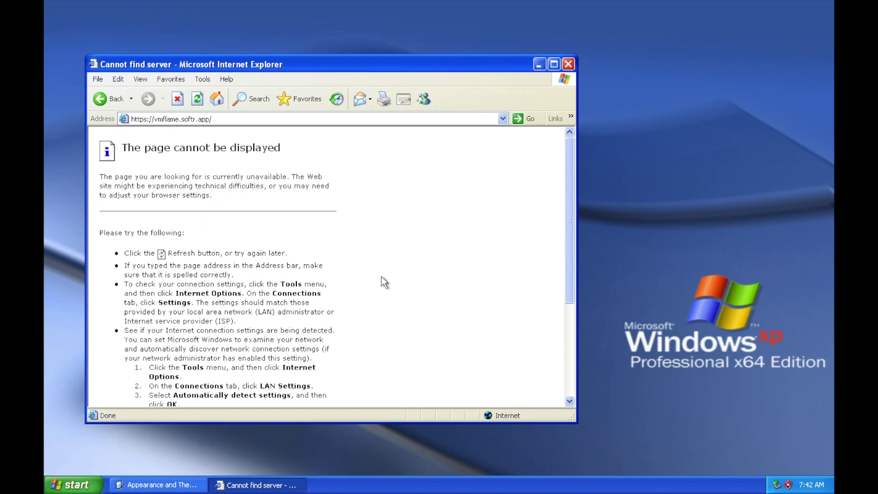
# Step: Check the list of devices offered for safe hardware removal and close it without removing any
pyautogui.click(772, 484)
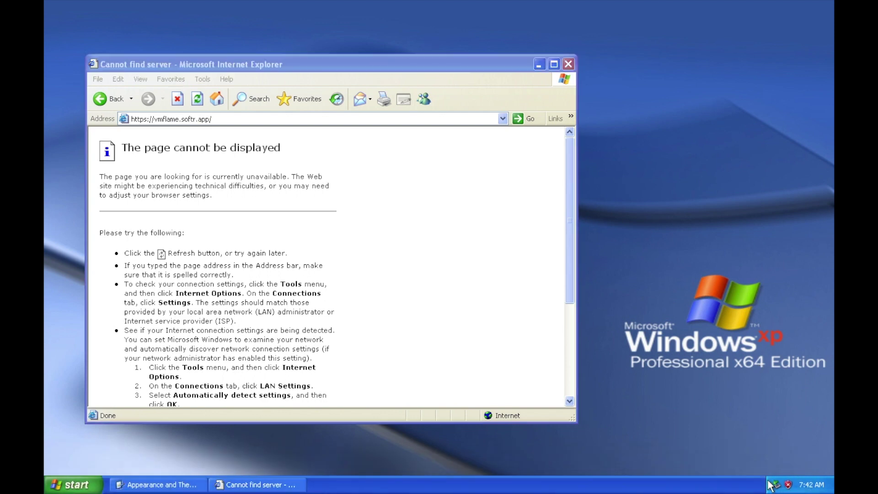
pyautogui.click(778, 484)
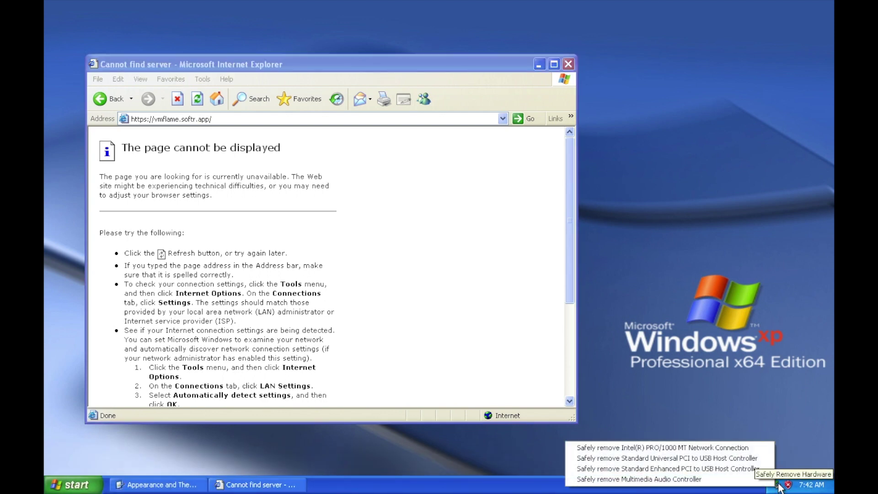
pyautogui.click(762, 418)
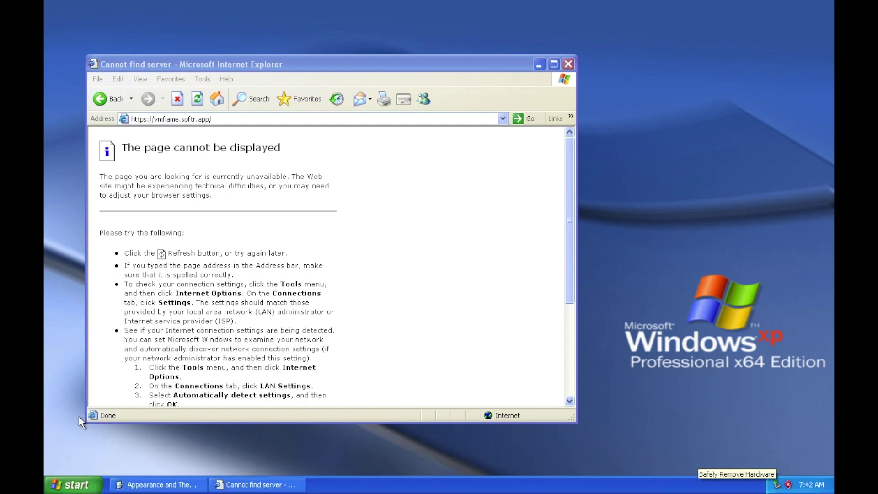
# Step: Go to My Computer by way of My Documents and try to open the VMware Tools (D:) disc, dismissing any error
pyautogui.click(68, 491)
pyautogui.click(225, 218)
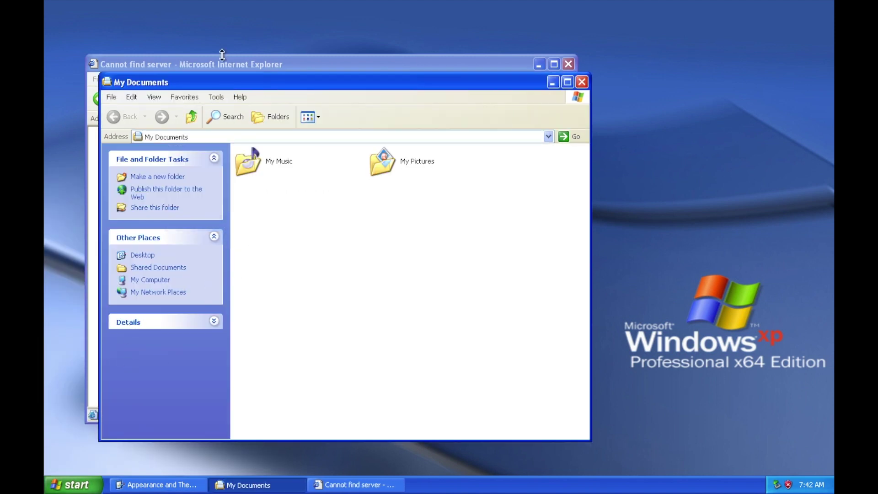
pyautogui.moveTo(227, 86); pyautogui.dragTo(322, 95)
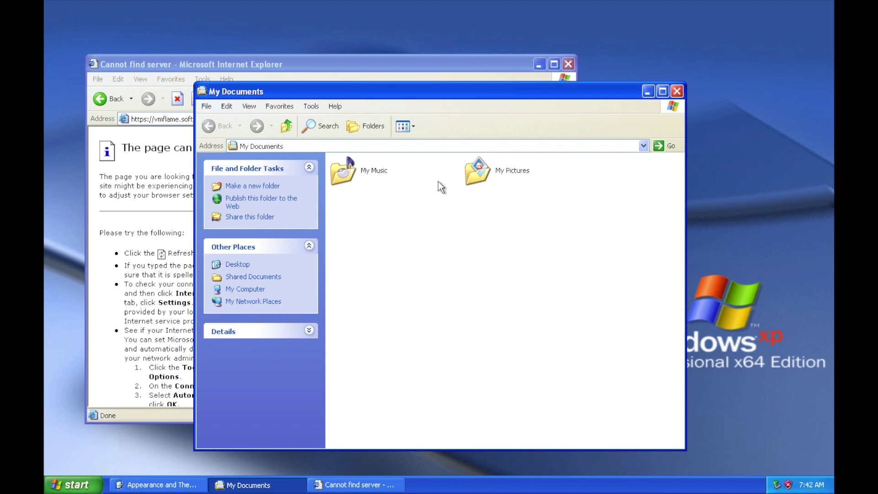
pyautogui.click(243, 290)
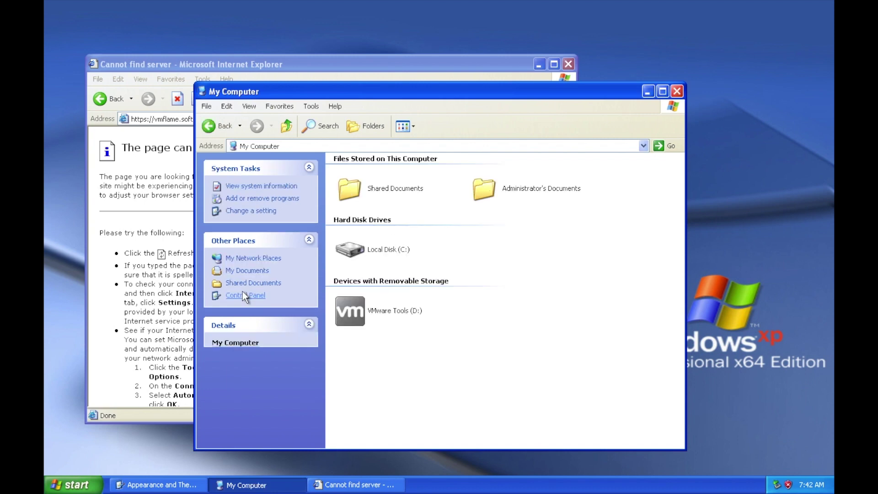
pyautogui.doubleClick(343, 316)
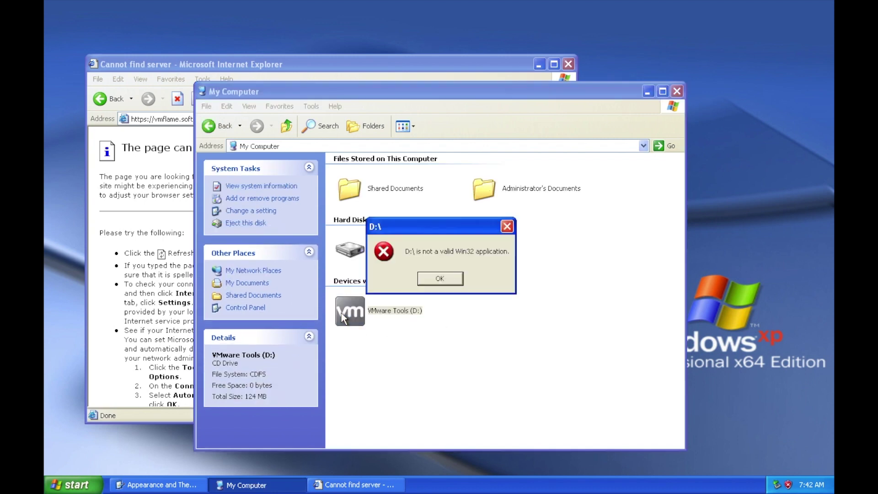
pyautogui.click(440, 279)
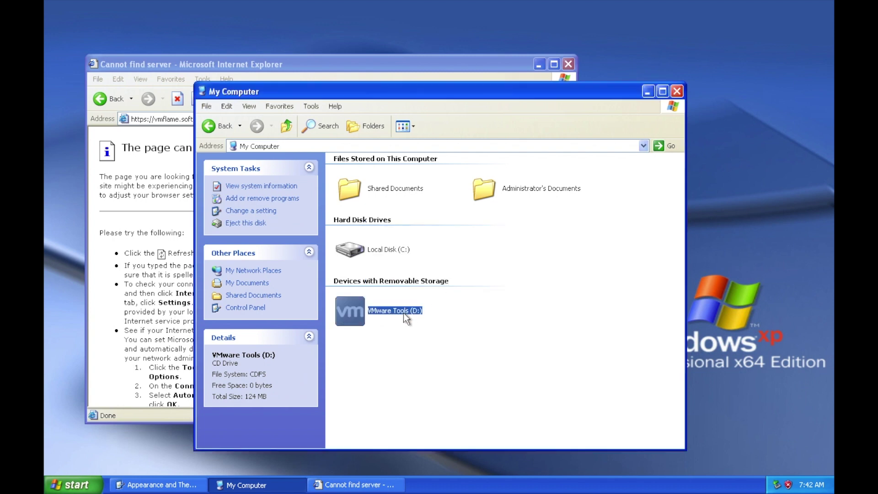
pyautogui.doubleClick(405, 310)
pyautogui.click(444, 279)
# Step: Open the Blue hills picture from the Sample Pictures folder inside Shared Documents' Shared Pictures
pyautogui.doubleClick(402, 191)
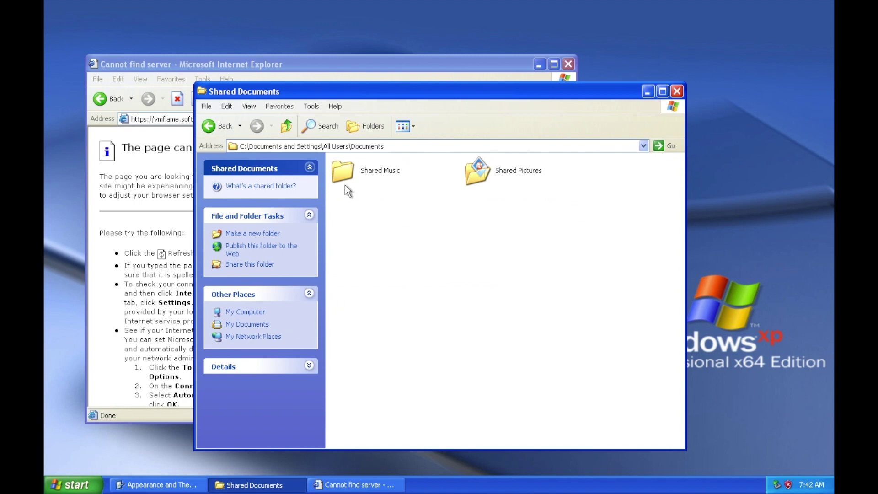
pyautogui.click(341, 171)
pyautogui.doubleClick(480, 176)
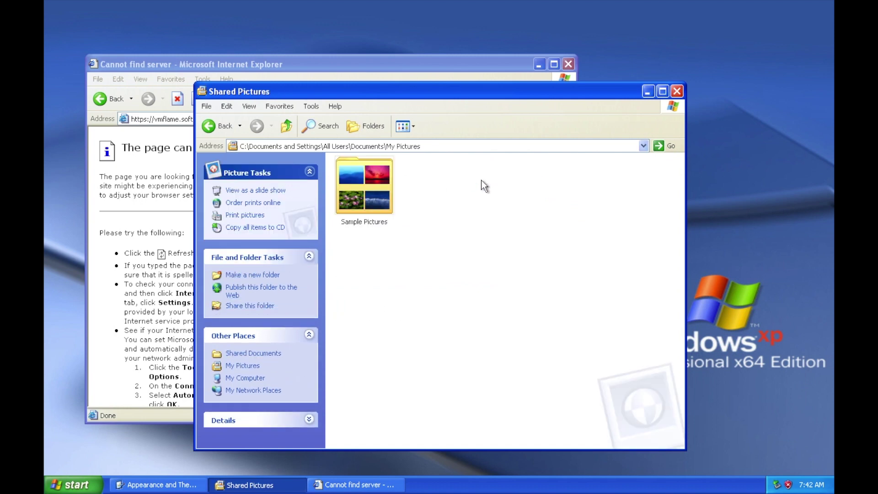
pyautogui.doubleClick(353, 175)
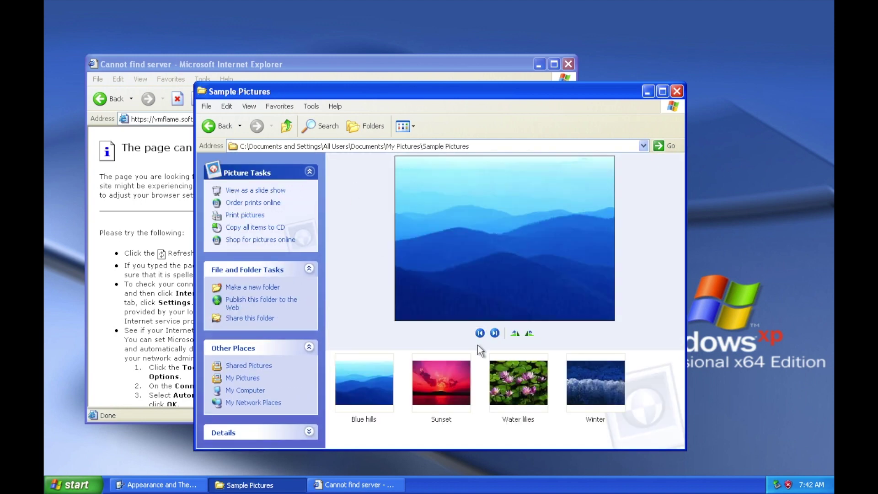
pyautogui.doubleClick(364, 382)
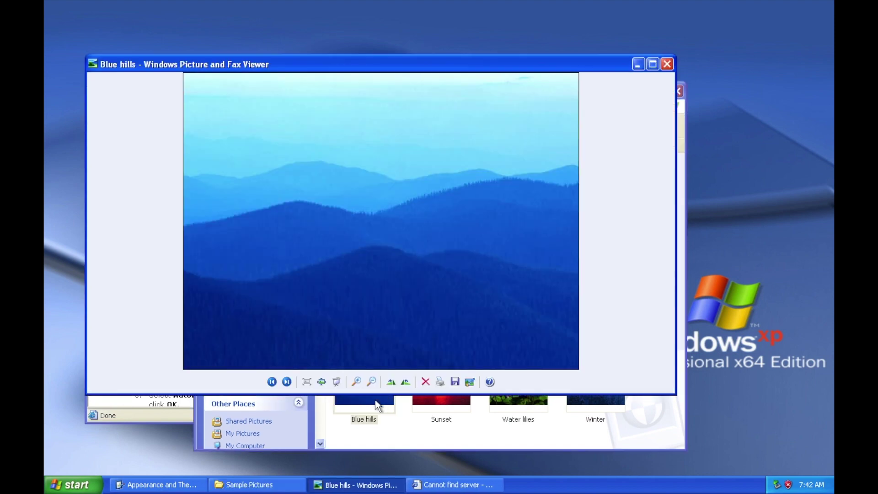
# Step: Page forward through the sample pictures in the picture viewer
pyautogui.click(287, 382)
pyautogui.click(287, 382)
pyautogui.click(288, 382)
pyautogui.click(287, 382)
pyautogui.click(286, 382)
pyautogui.click(287, 382)
pyautogui.click(287, 382)
pyautogui.click(287, 382)
pyautogui.click(286, 382)
pyautogui.click(287, 382)
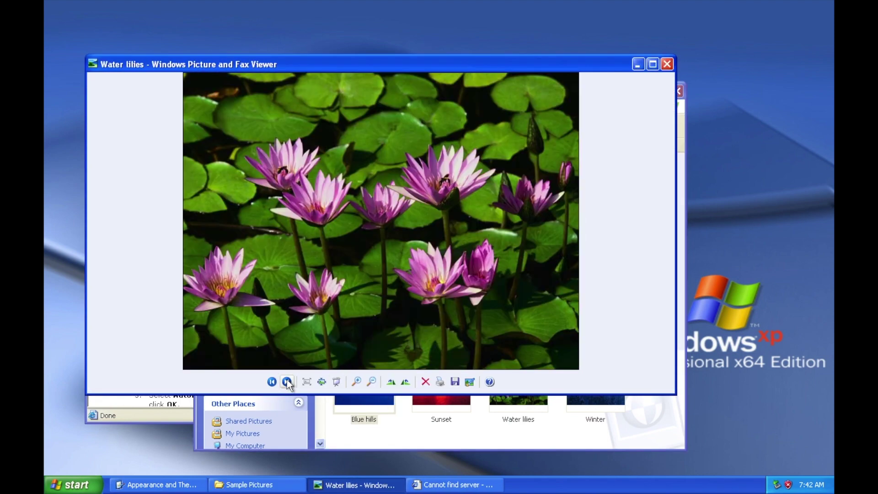
# Step: Close the picture viewer, the Sample Pictures folder and the Internet Explorer window
pyautogui.click(668, 65)
pyautogui.click(676, 90)
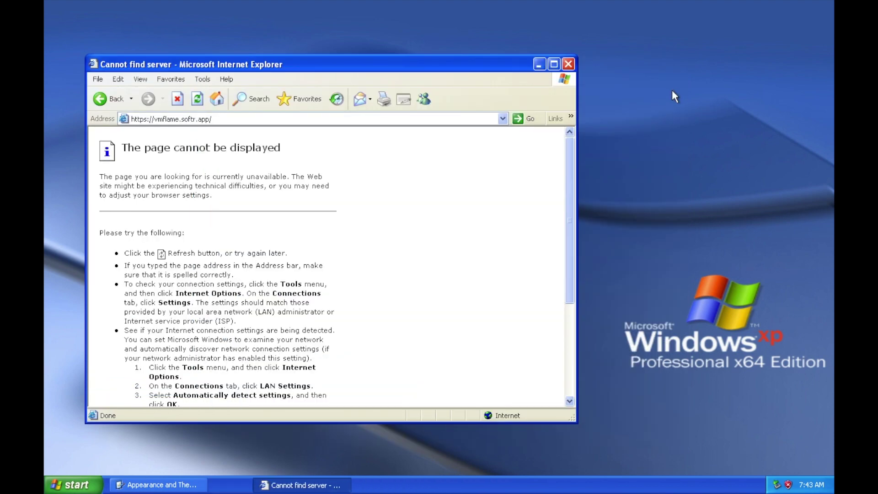
pyautogui.click(567, 64)
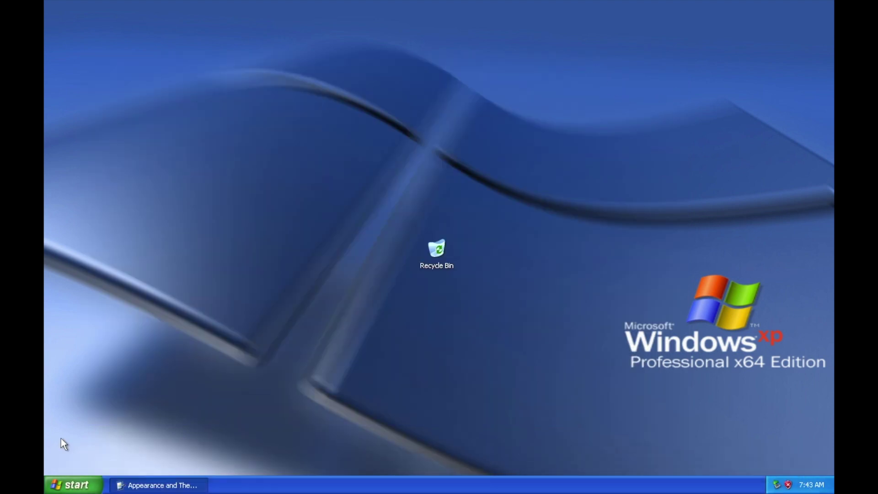
# Step: Apply the Windows Classic theme in the Display properties of the Control Panel's Appearance and Themes category
pyautogui.click(71, 485)
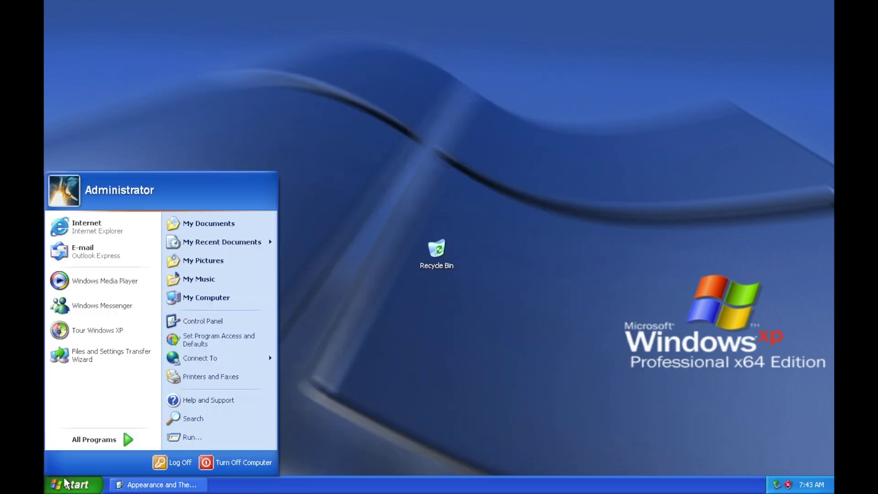
pyautogui.click(204, 322)
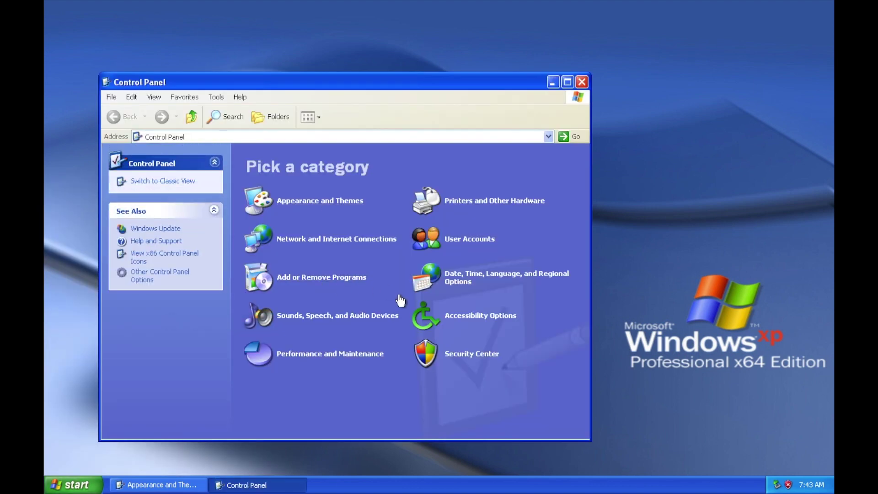
pyautogui.click(309, 203)
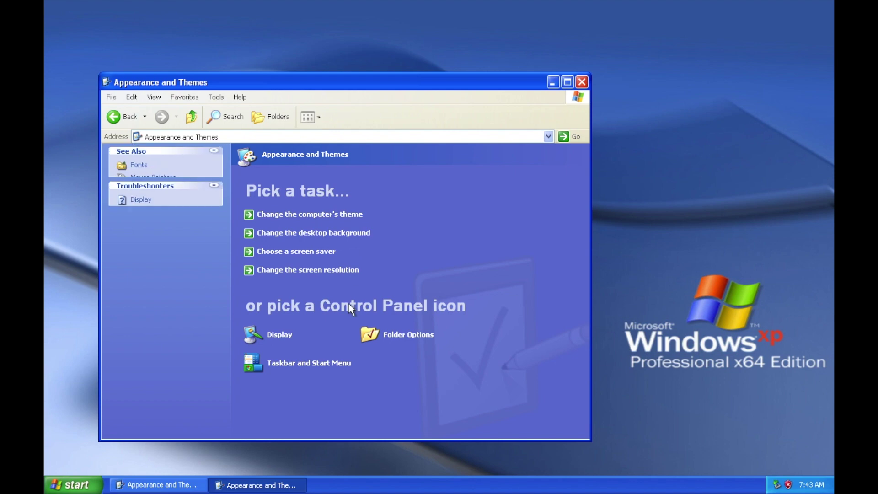
pyautogui.click(280, 337)
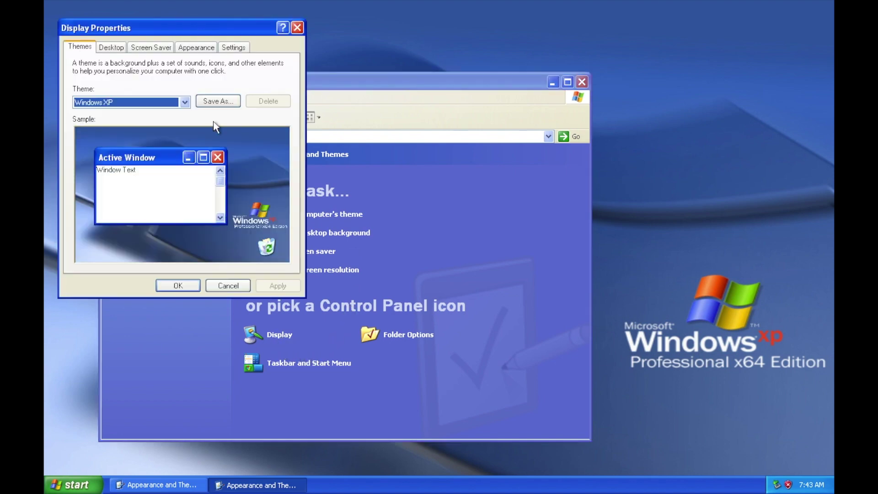
pyautogui.click(186, 100)
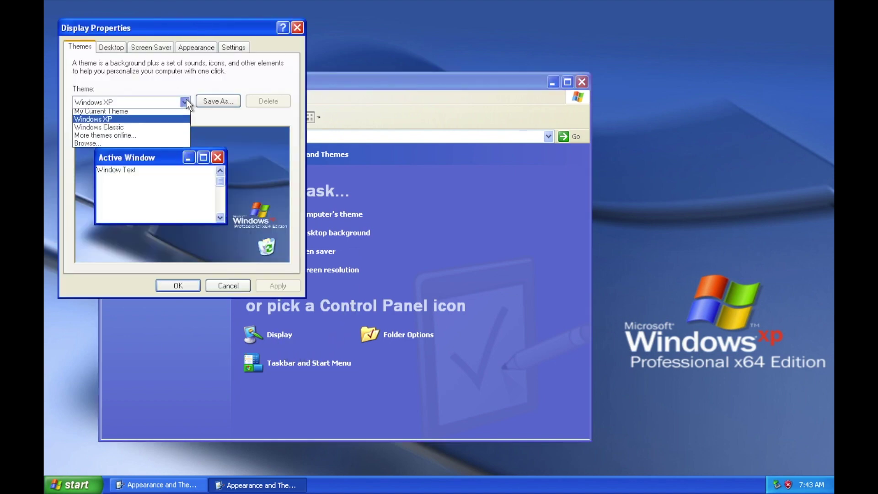
pyautogui.click(171, 130)
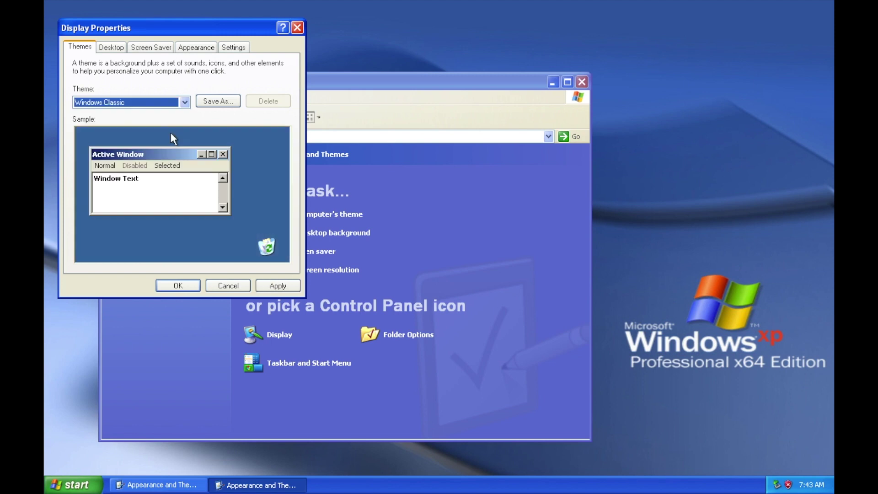
pyautogui.click(180, 284)
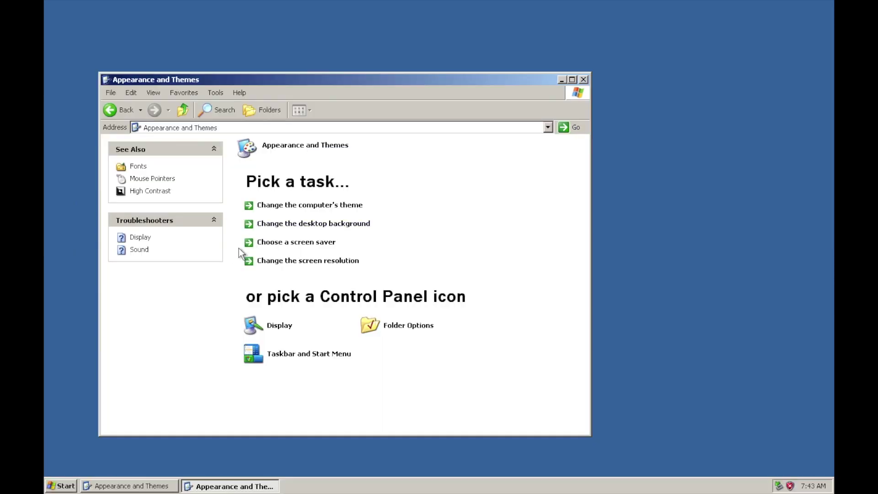
# Step: Select Windows XP style for windows and buttons in the Display properties' Appearance settings
pyautogui.moveTo(315, 75); pyautogui.dragTo(290, 60)
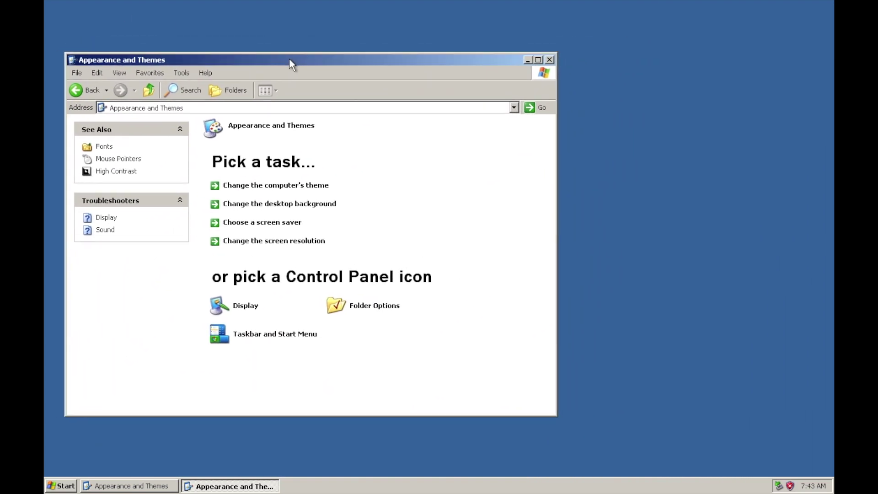
pyautogui.click(237, 311)
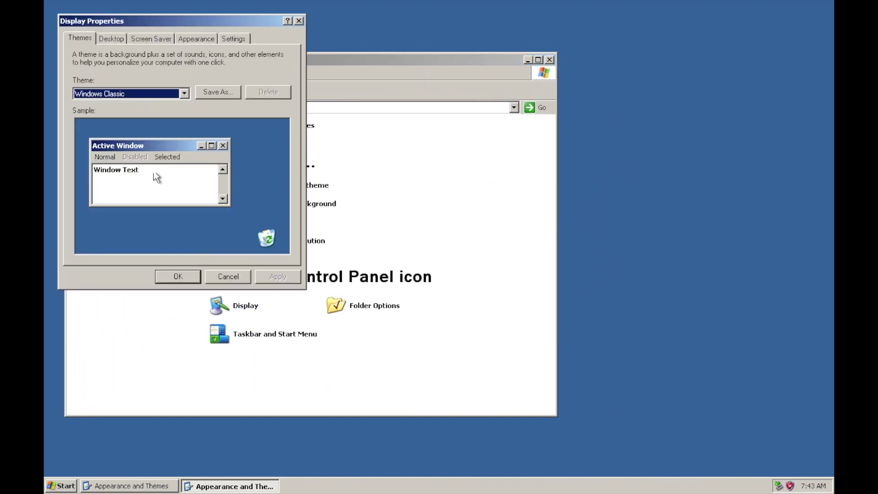
pyautogui.click(184, 94)
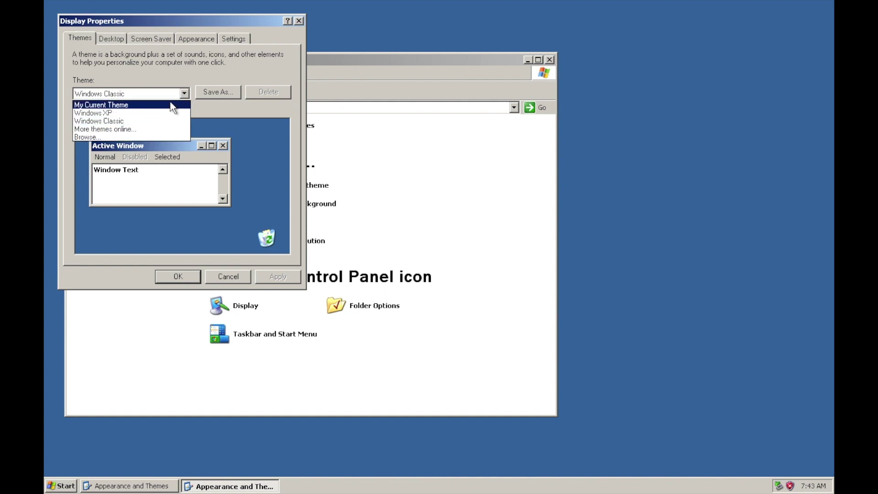
pyautogui.click(207, 64)
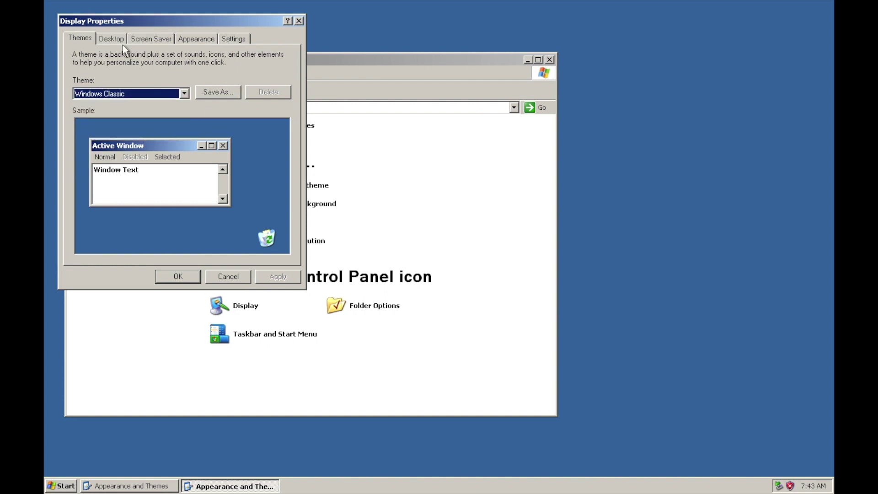
pyautogui.click(194, 40)
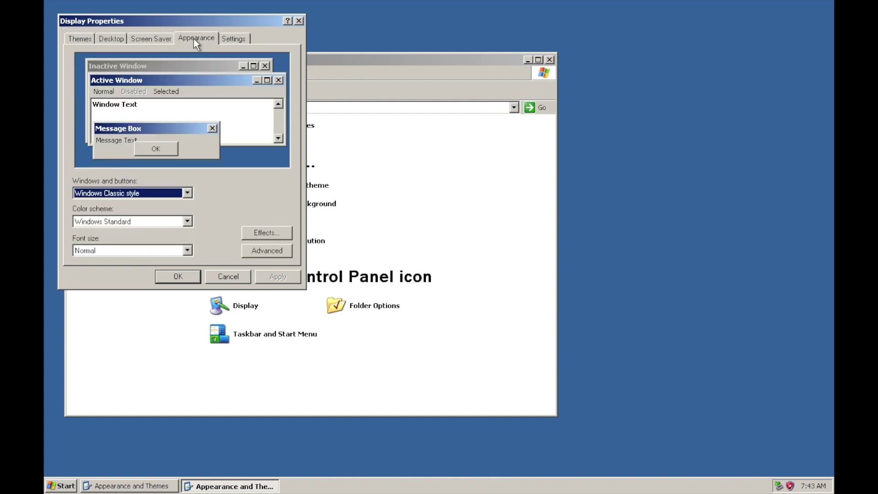
pyautogui.click(187, 192)
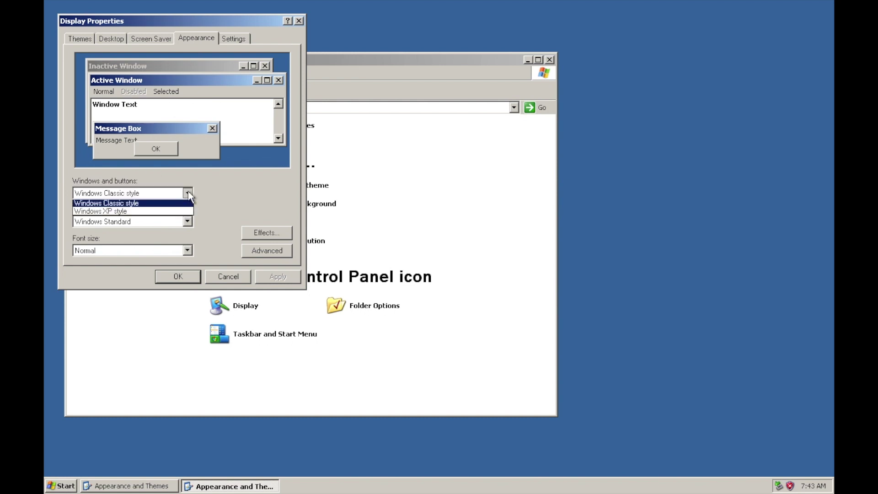
pyautogui.click(183, 212)
# Step: Preview the Olive Green color scheme, then apply the Silver scheme with the font size left at Normal
pyautogui.click(187, 221)
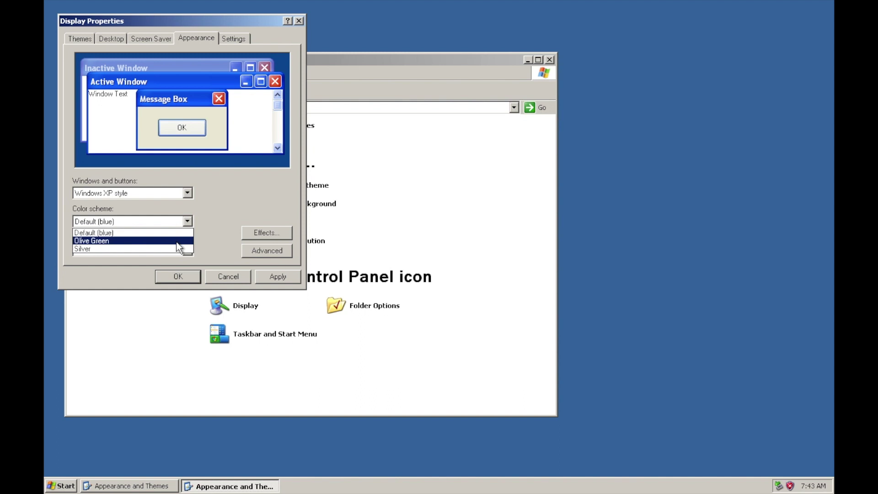
pyautogui.click(177, 242)
pyautogui.click(179, 218)
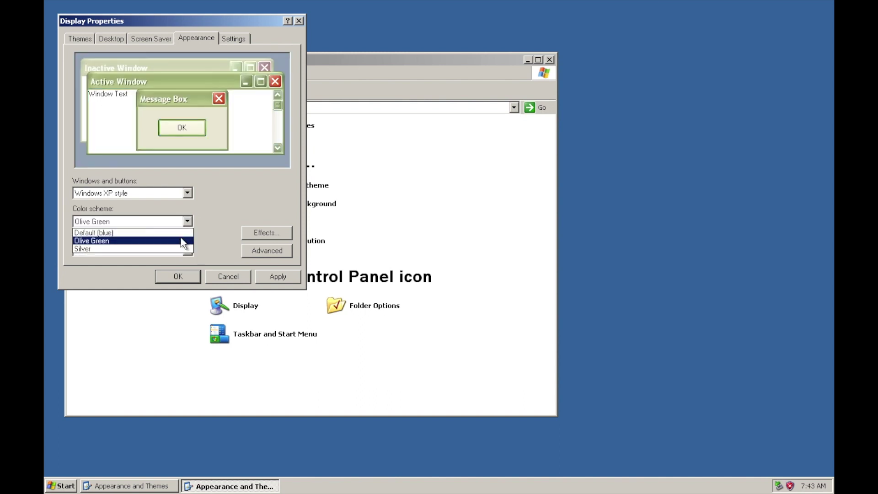
pyautogui.click(178, 250)
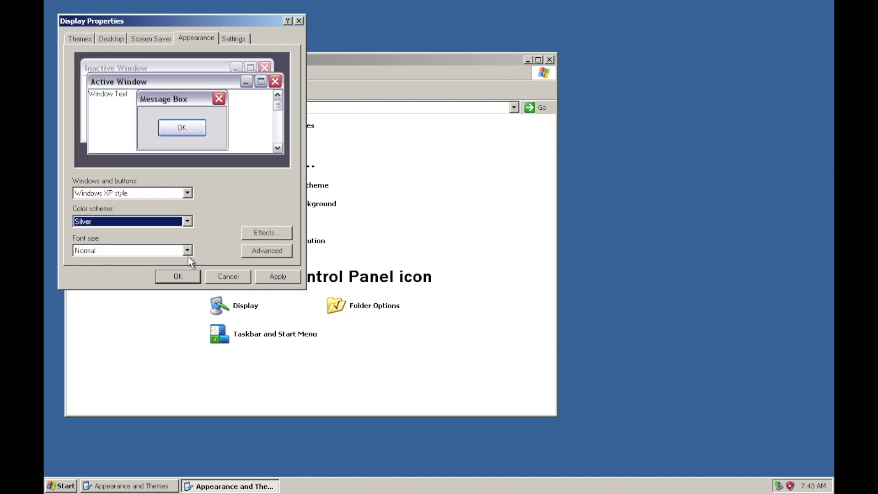
pyautogui.click(188, 250)
pyautogui.click(188, 250)
pyautogui.click(189, 279)
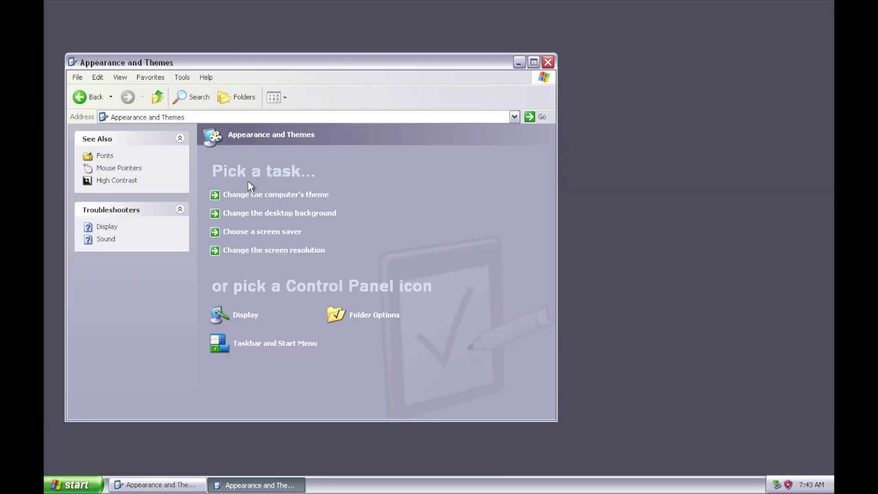
# Step: Apply the Windows XP theme in the Display properties
pyautogui.click(241, 316)
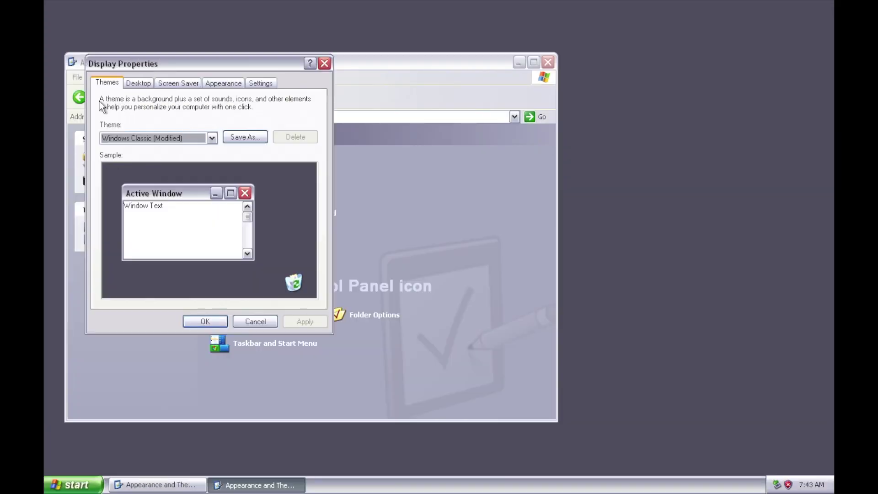
pyautogui.click(215, 141)
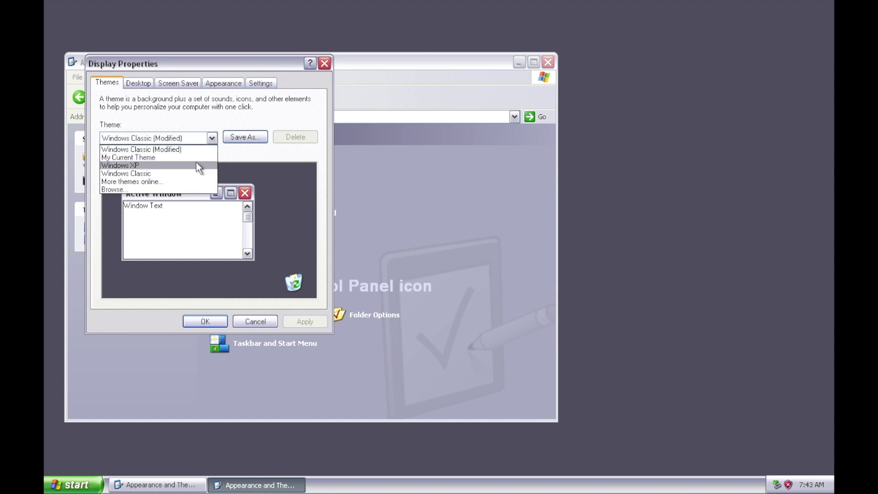
pyautogui.click(203, 165)
pyautogui.click(205, 321)
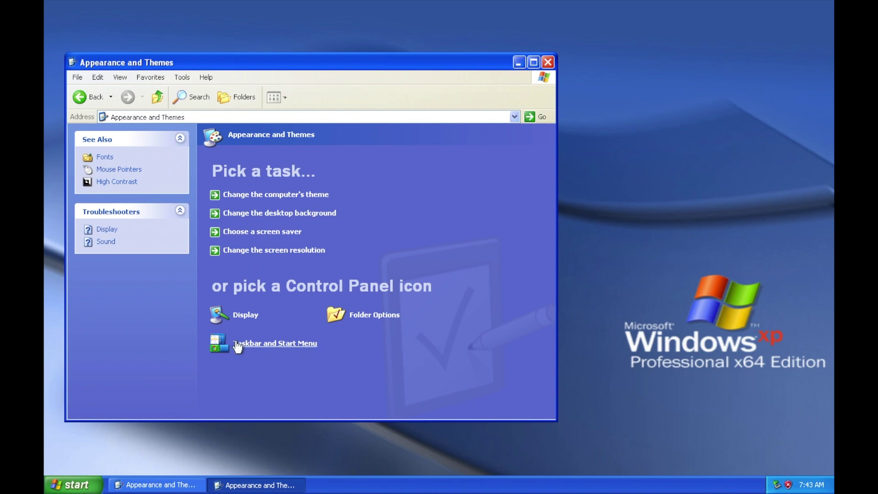
# Step: View the Taskbar and Start Menu properties, then close them and the Appearance and Themes window
pyautogui.click(253, 343)
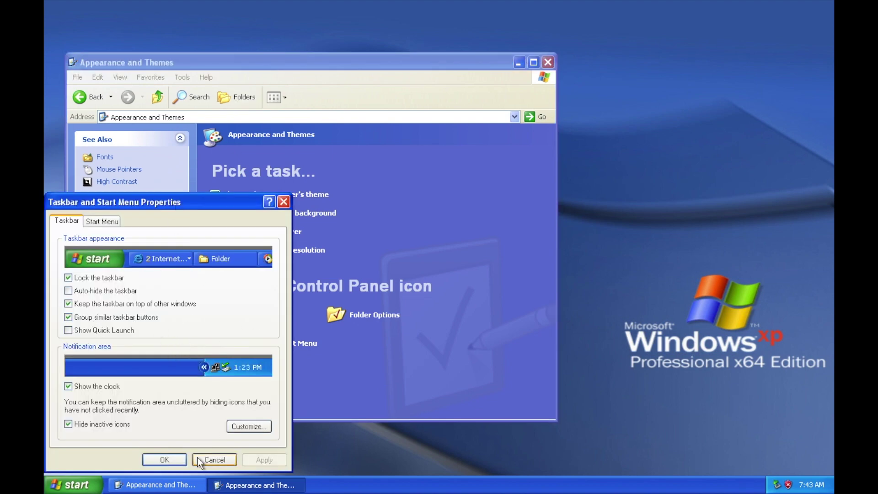
pyautogui.click(167, 460)
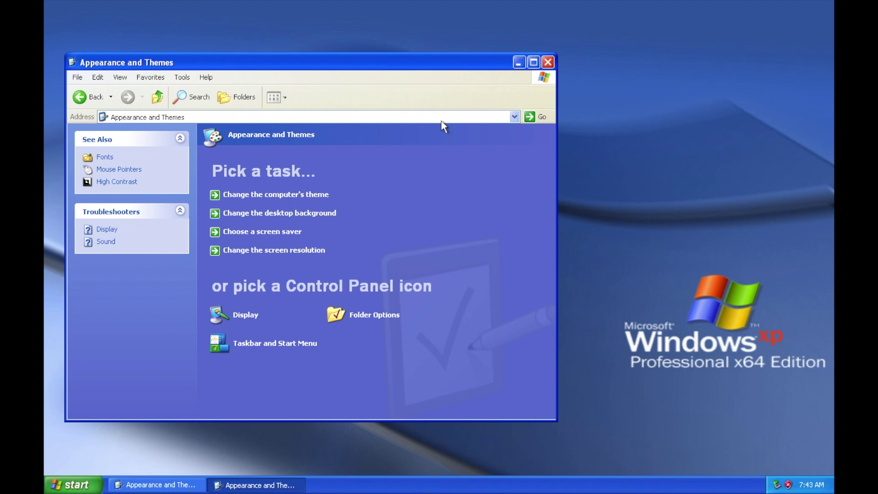
pyautogui.click(548, 62)
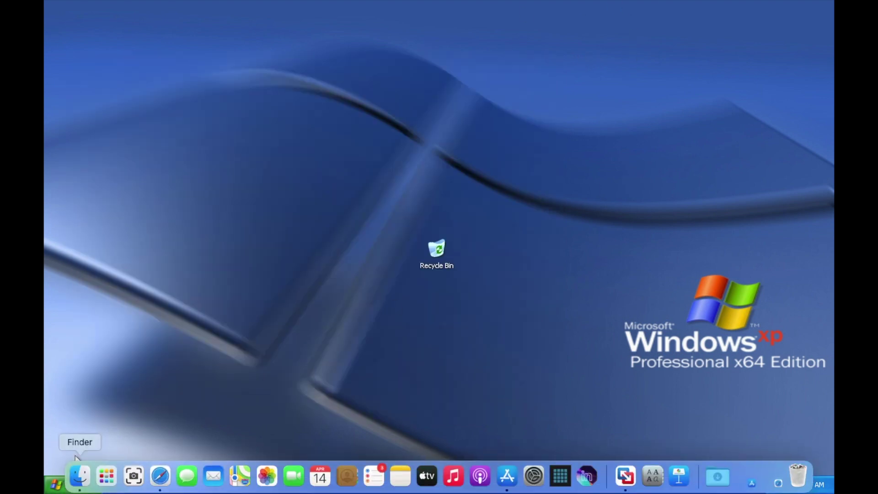
# Step: Launch Minesweeper from the installed games and move its window to the middle of the desktop
pyautogui.click(68, 485)
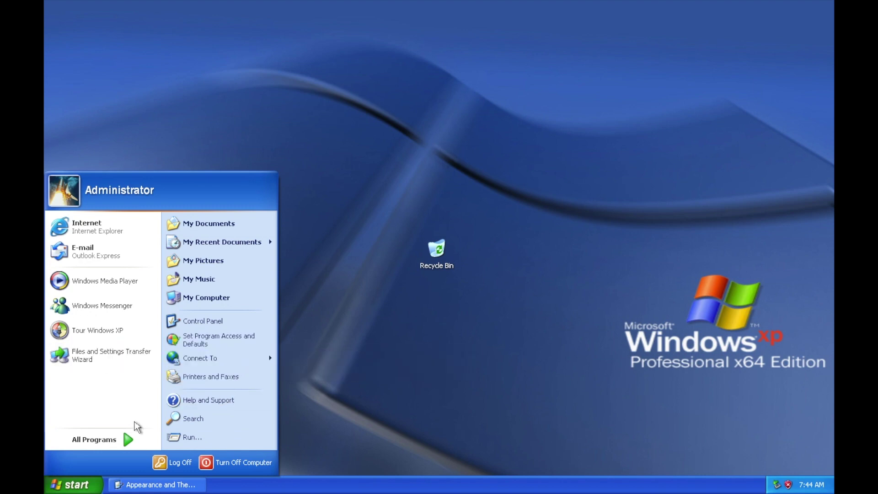
pyautogui.moveTo(128, 440)
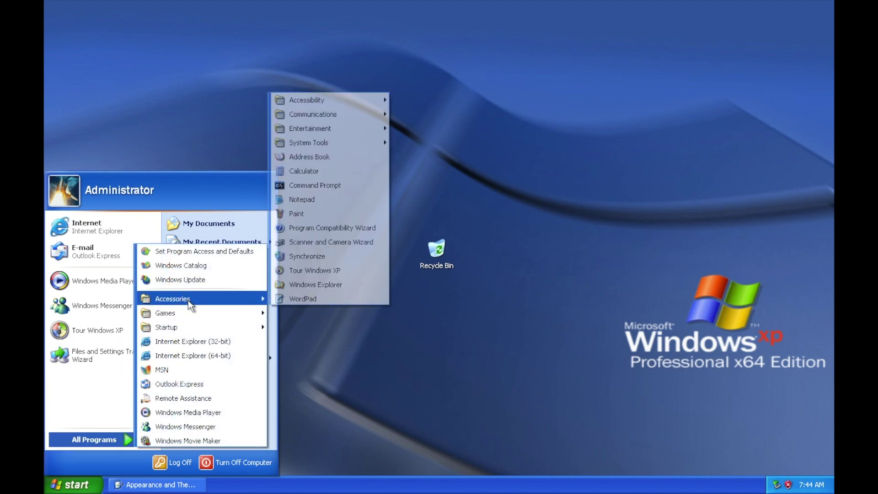
pyautogui.moveTo(258, 316)
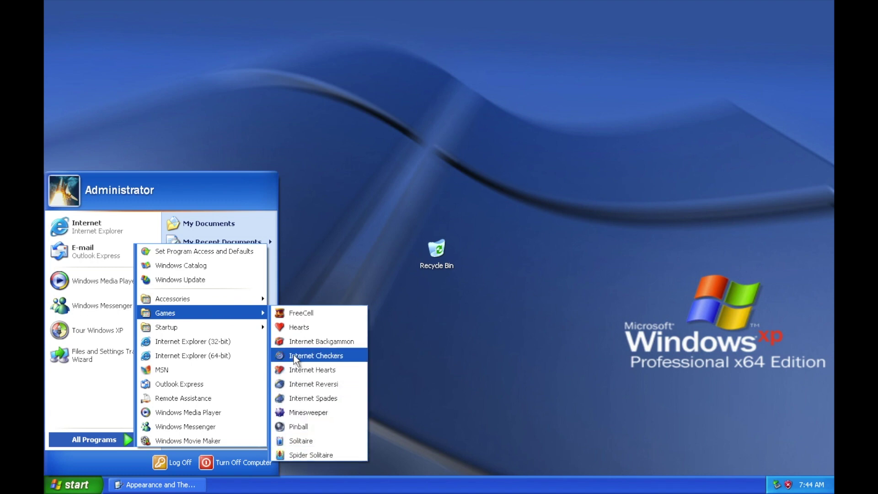
pyautogui.click(306, 413)
pyautogui.moveTo(128, 62); pyautogui.dragTo(413, 177)
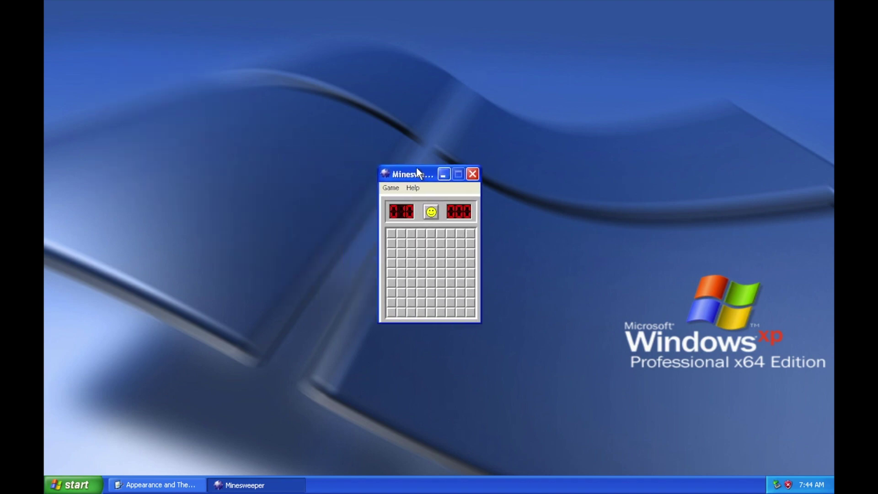
# Step: Play a round of Minesweeper, uncovering squares in opposite corners, near the upper middle and along the lower rows
pyautogui.click(391, 233)
pyautogui.click(470, 312)
pyautogui.click(420, 252)
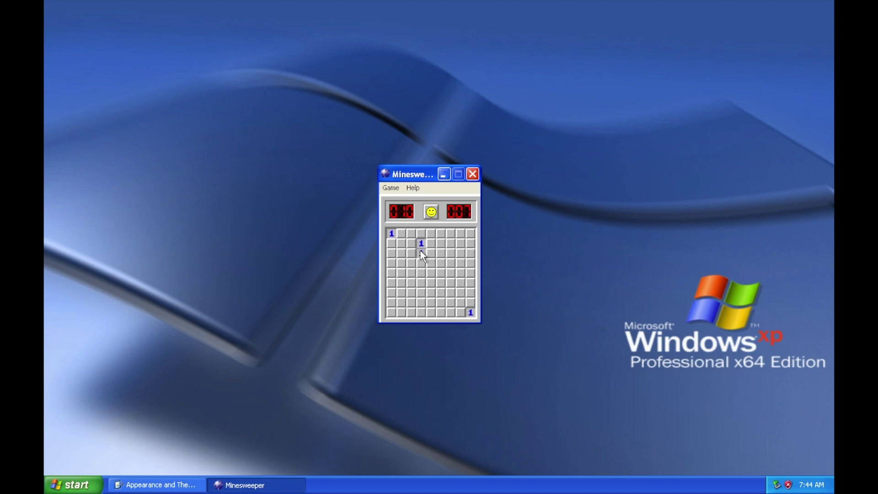
pyautogui.click(402, 235)
pyautogui.click(461, 311)
pyautogui.click(440, 314)
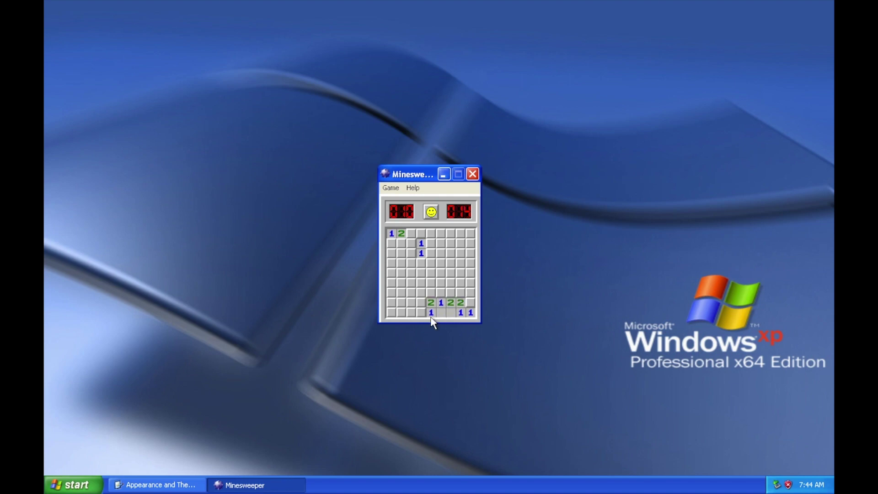
pyautogui.click(441, 293)
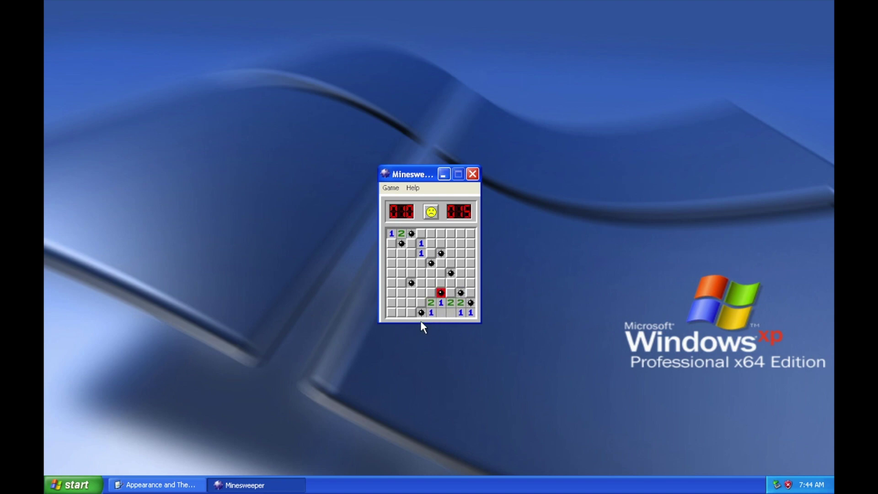
# Step: Reset the Minesweeper board and close the game
pyautogui.click(432, 215)
pyautogui.moveTo(432, 217); pyautogui.dragTo(440, 189)
pyautogui.click(474, 173)
# Step: Try to launch Windows Movie Maker and dismiss its message
pyautogui.click(70, 476)
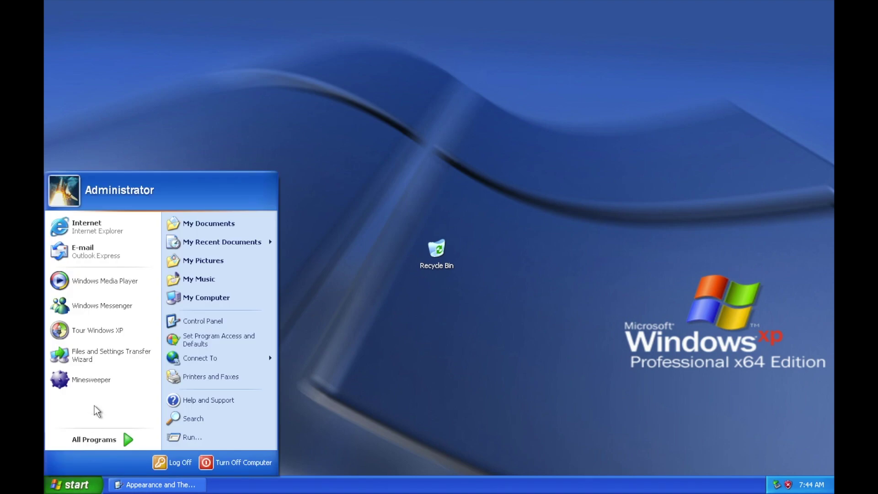
pyautogui.click(101, 440)
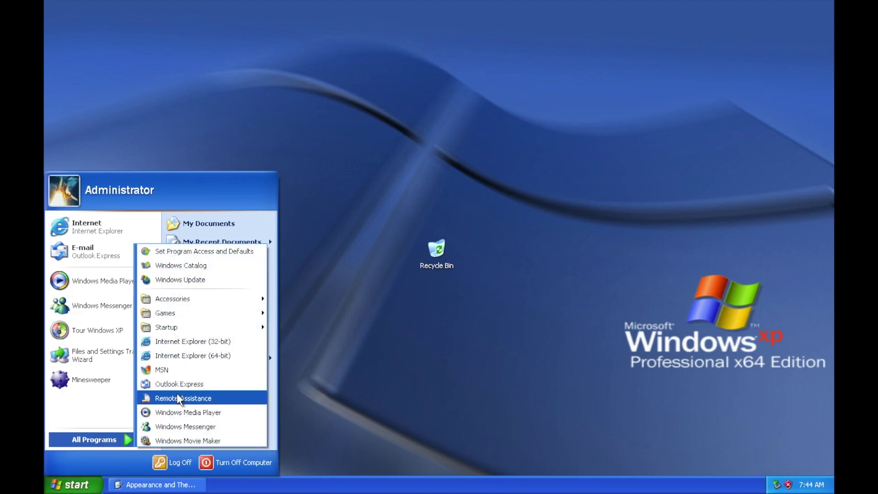
pyautogui.click(191, 437)
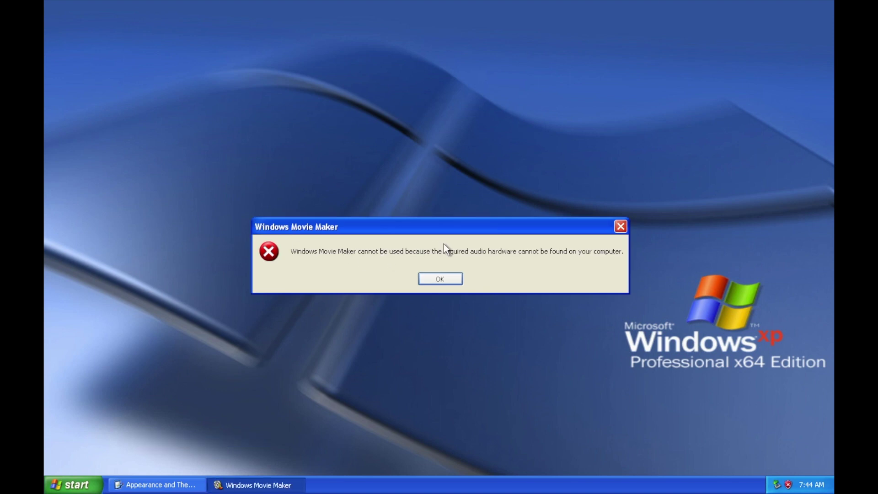
pyautogui.click(428, 282)
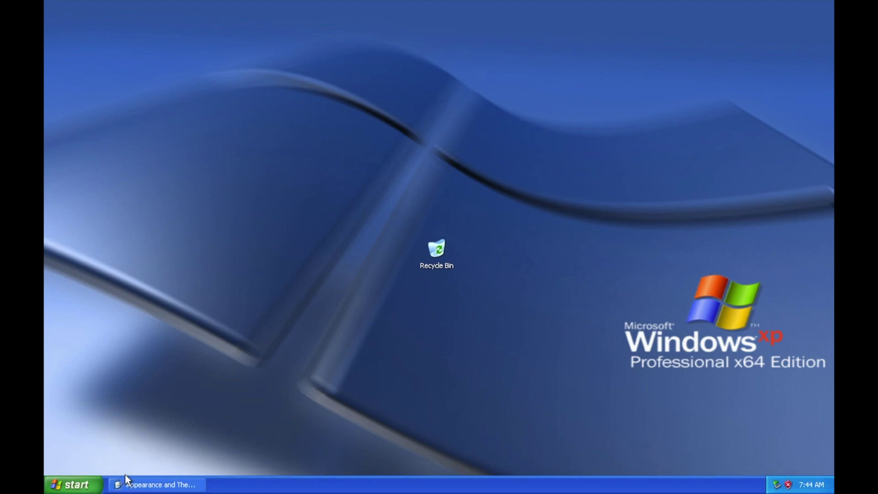
# Step: Open WordPad and write "So people as you may see we finalised the installation of Windows X"
pyautogui.click(84, 474)
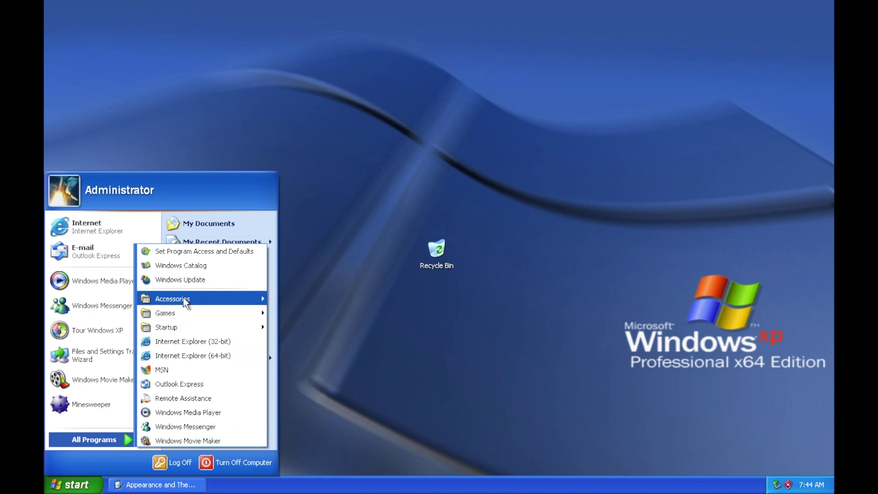
pyautogui.moveTo(186, 303)
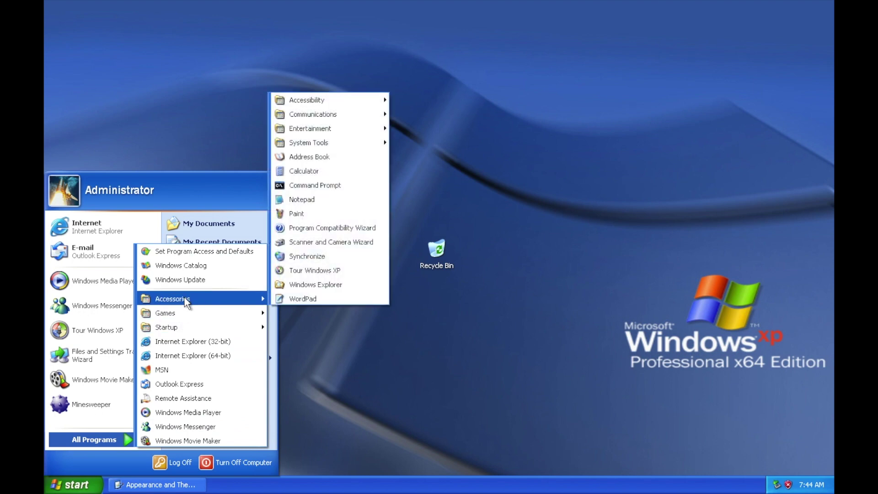
pyautogui.click(300, 300)
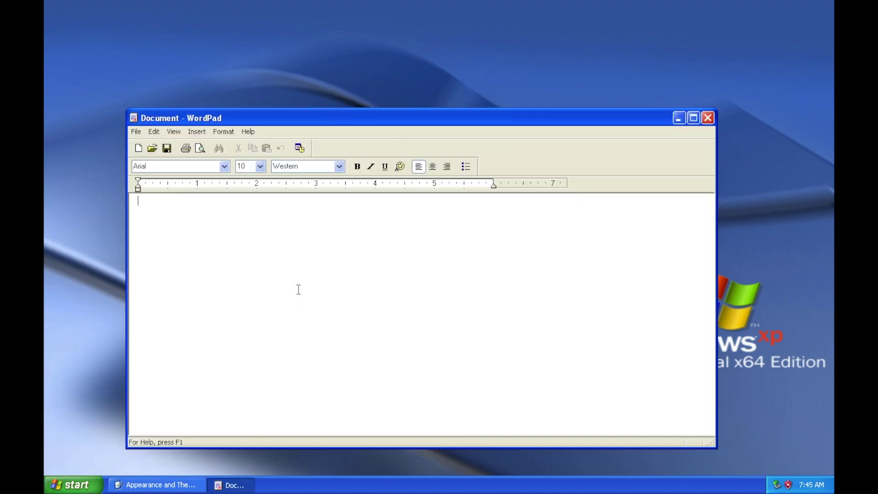
pyautogui.write('So people as you may s')
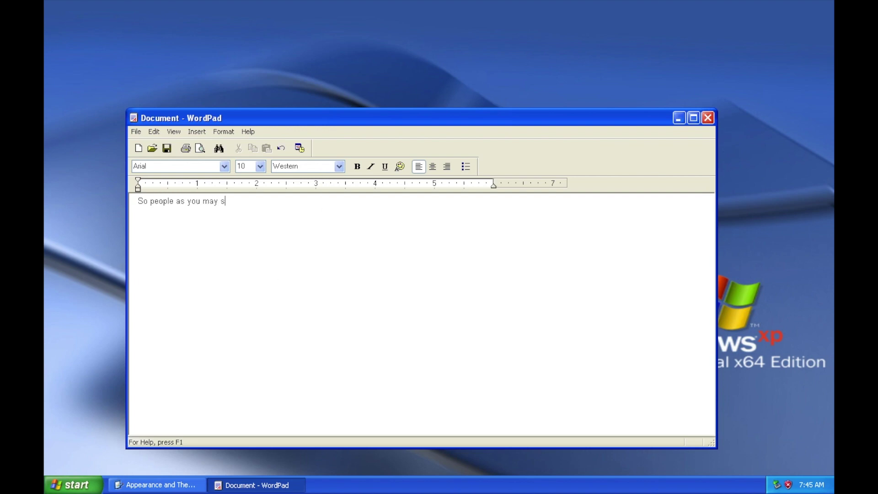
pyautogui.write('ee we finalised the installation of Windows X')
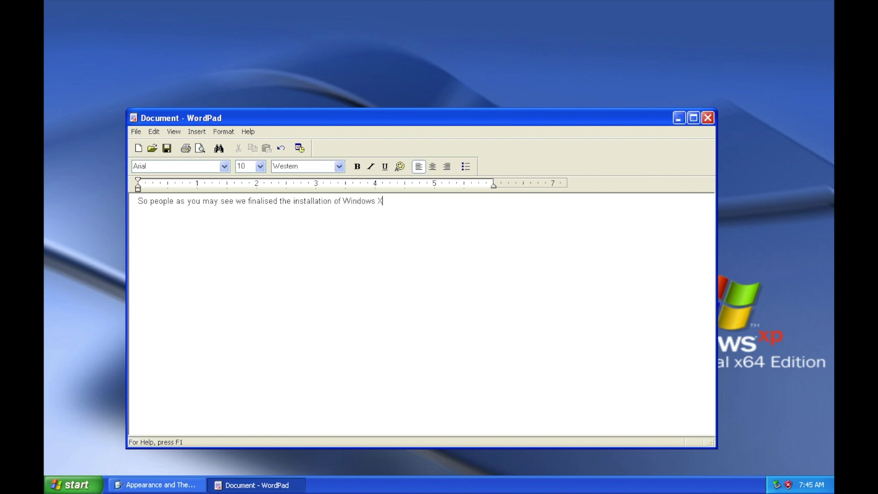
# Step: Complete "Windows XP." and add a paragraph saying VMware Tools couldn't be installed on this 32-bit version, yet the system is usable and a named person is happy
pyautogui.write('P. Since this is a 32-bit Windows XP version, I could')
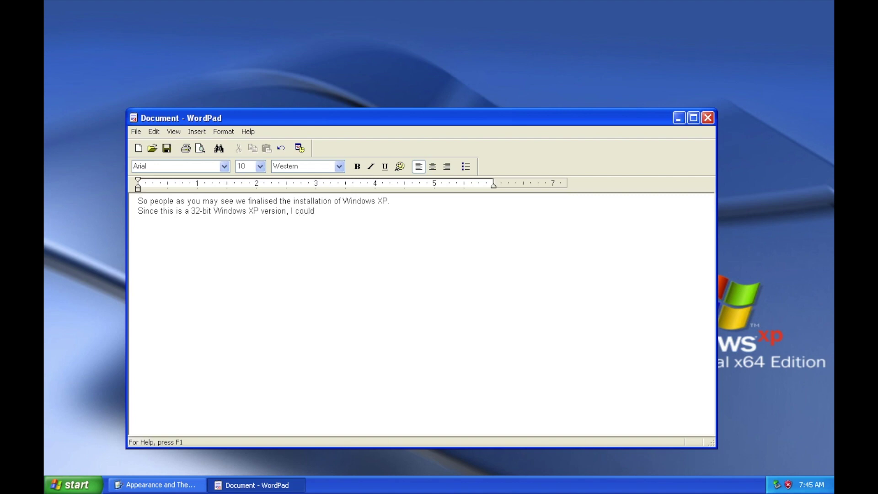
pyautogui.write("n't install VMware Tools which are nessecary")
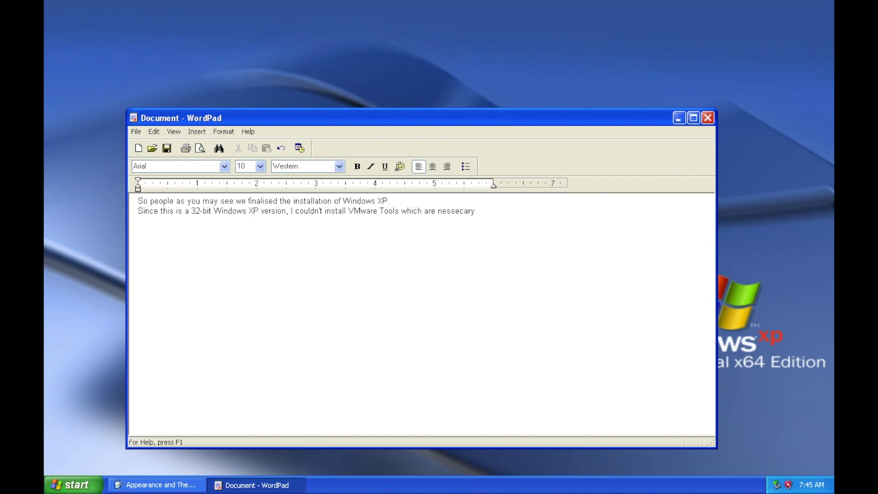
pyautogui.write('when')
pyautogui.write('following installations')
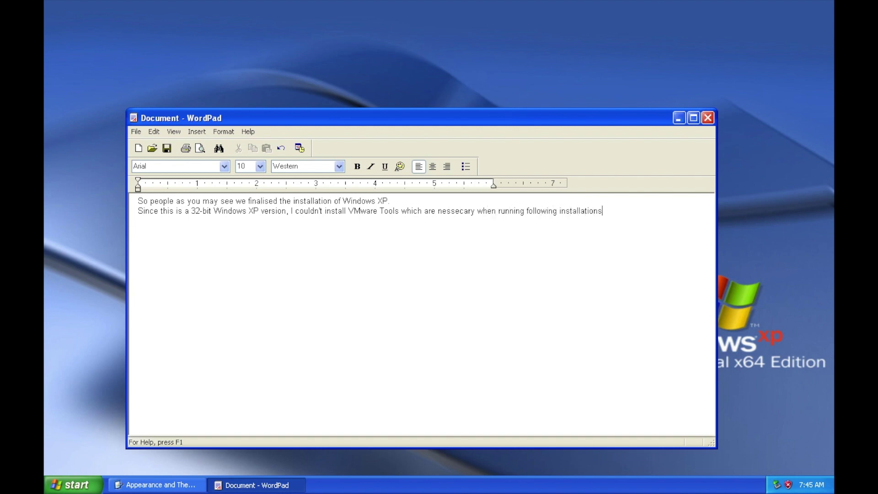
pyautogui.write('. Yet, the system is usable and ')
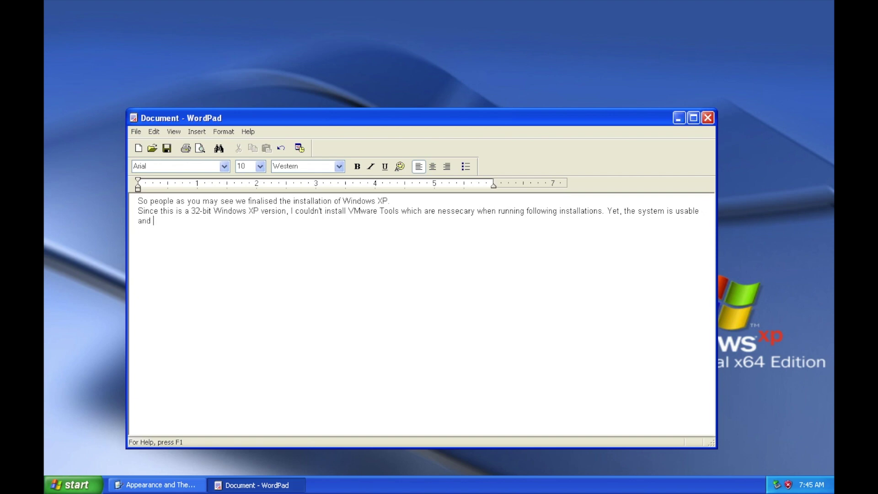
pyautogui.write('Peter is very happy.')
# Step: Add two spaced lines: "Make sure to write in comments if what should I install next (wink)" and "FOLLOW FOR MOE COOL TECH STUFF!"
pyautogui.press('Return')
pyautogui.press('Return')
pyautogui.write('Make sure to write in comments if what should I install next (wink)')
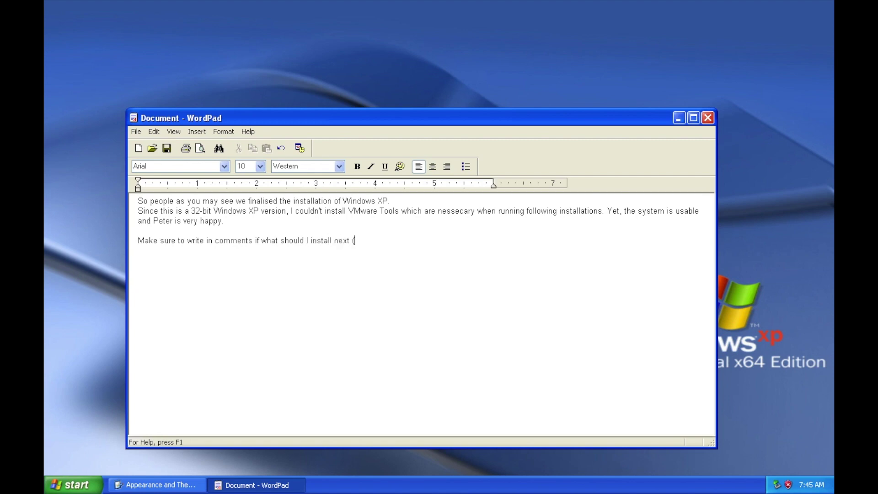
pyautogui.press('Return')
pyautogui.press('Return')
pyautogui.write('FOLLOW FOR MOE COOL TECH STUFF!')
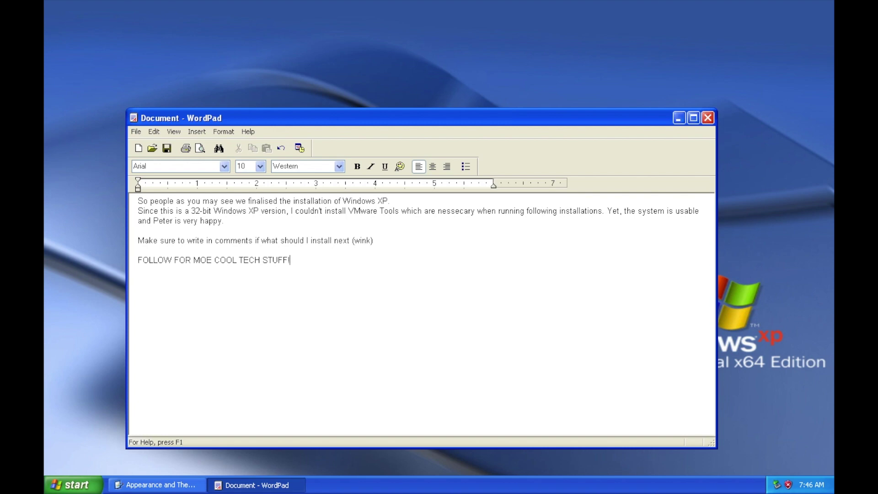
# Step: Save the document in My Documents as "ILY)))" in Rich Text Format and close WordPad
pyautogui.hotkey('ctrl', 's')
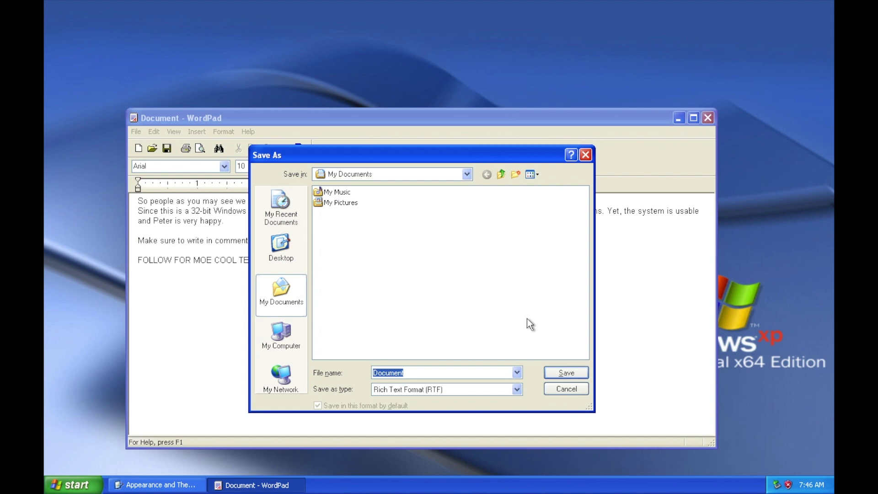
pyautogui.write('ILY)))s')
pyautogui.press('BackSpace')
pyautogui.click(572, 372)
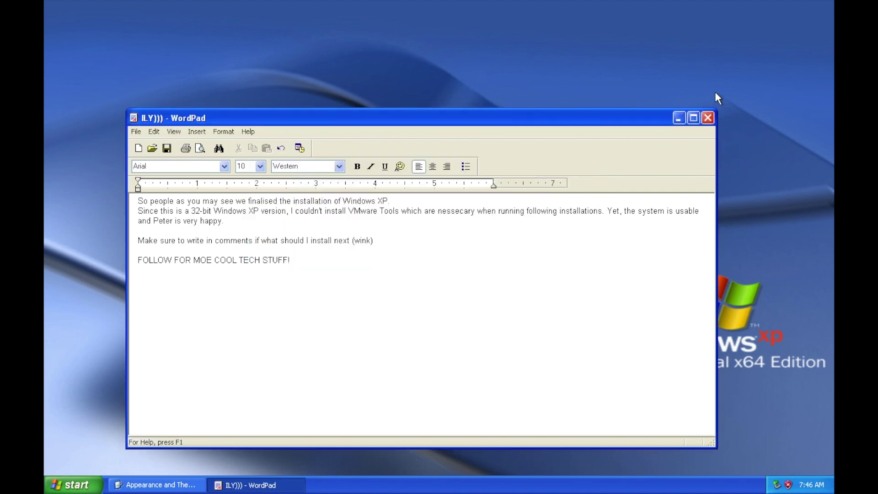
pyautogui.click(708, 118)
# Step: Shut down Windows XP by choosing to turn off the computer
pyautogui.click(75, 485)
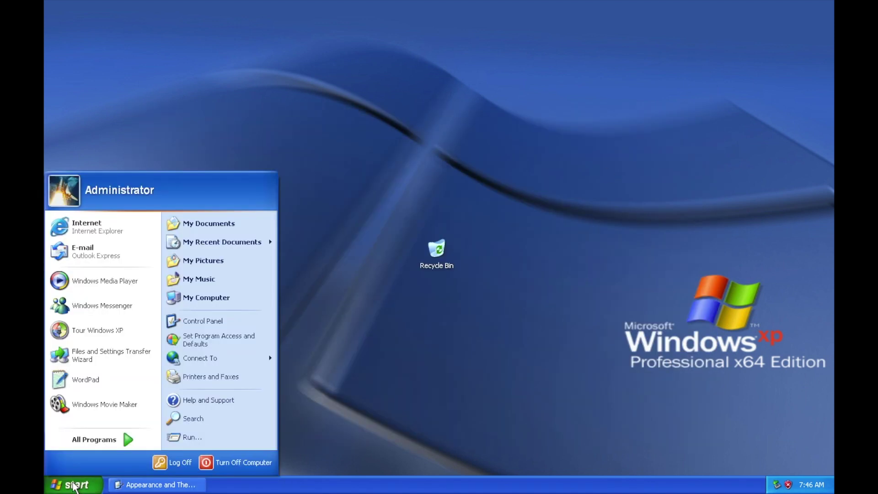
pyautogui.click(226, 463)
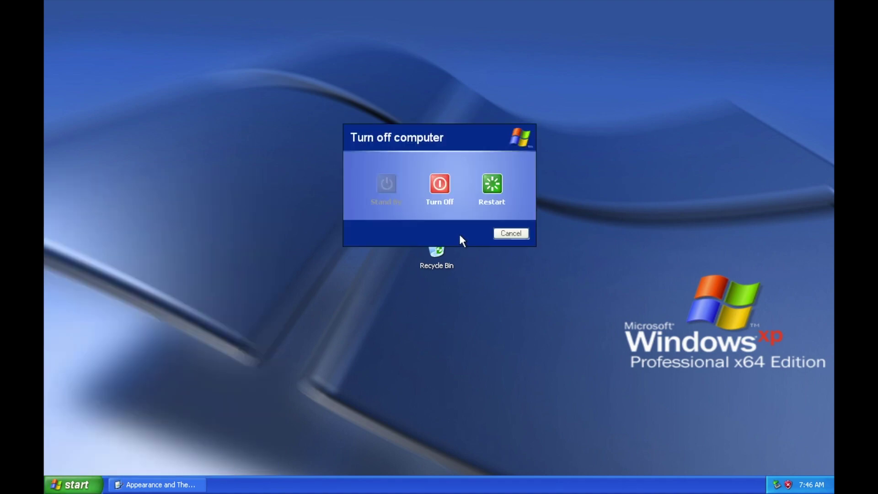
pyautogui.click(440, 187)
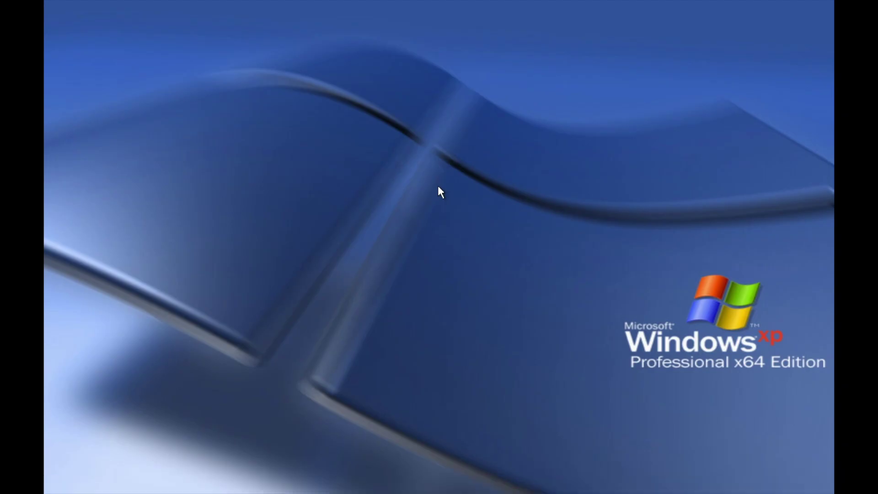